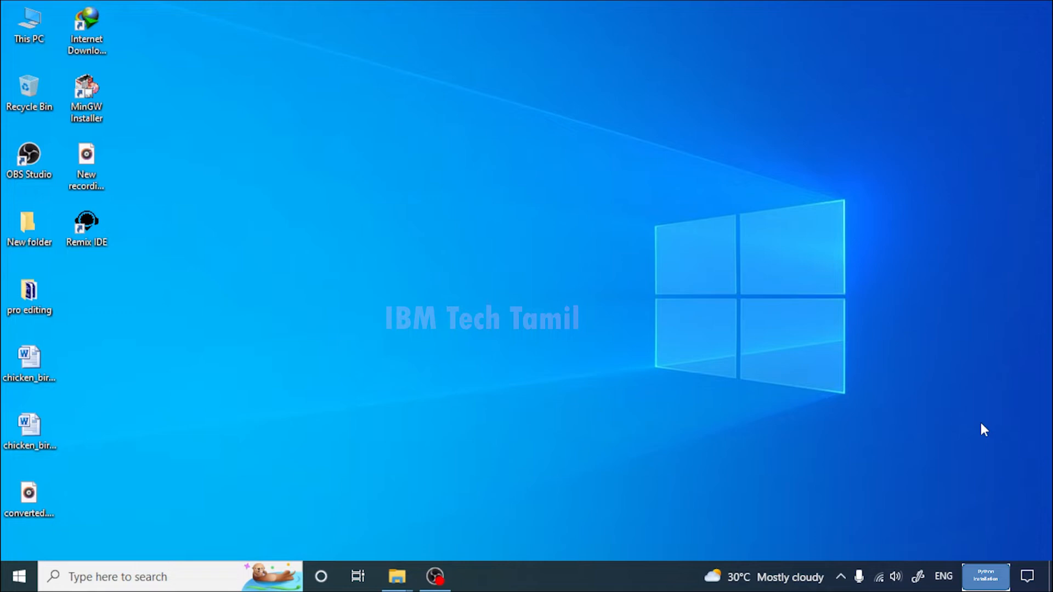
Step: Open Command Prompt and run python --version to check whether Python is installed
left_click(116, 582)
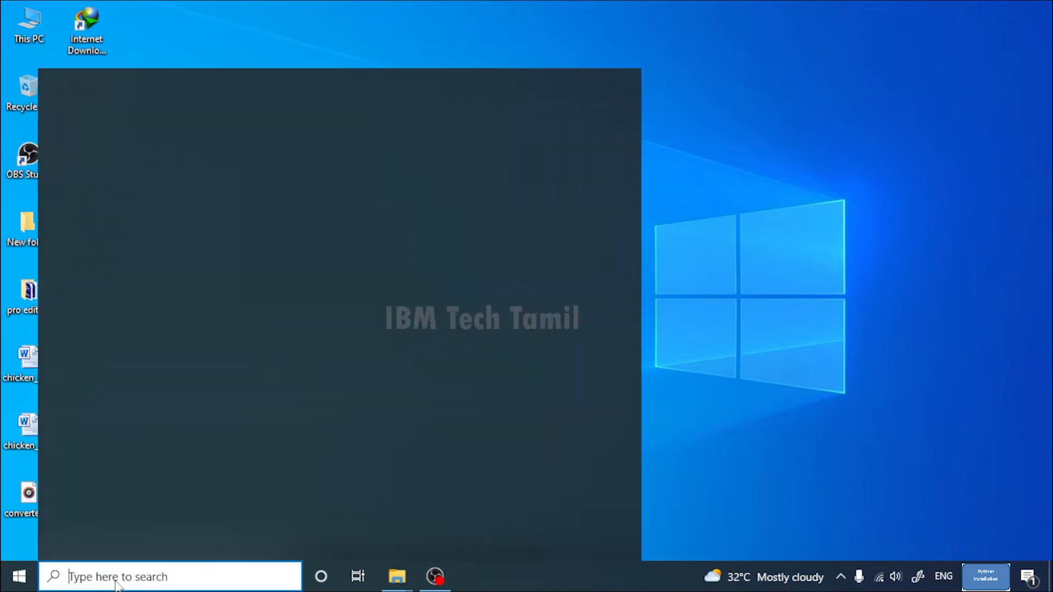
type("cmd")
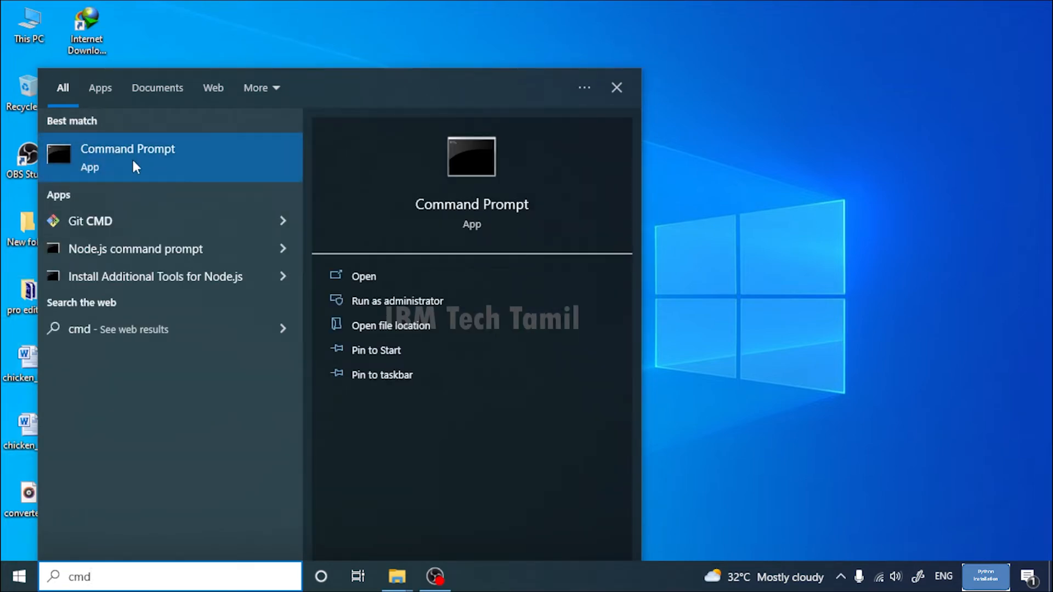
left_click(134, 161)
left_click(261, 204)
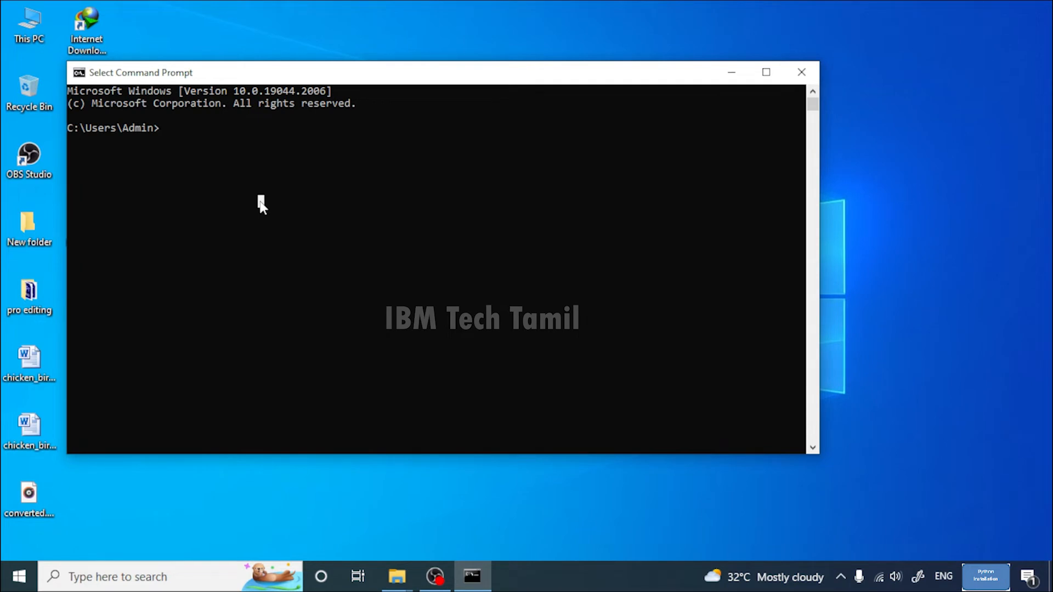
type("python --version")
key("Return")
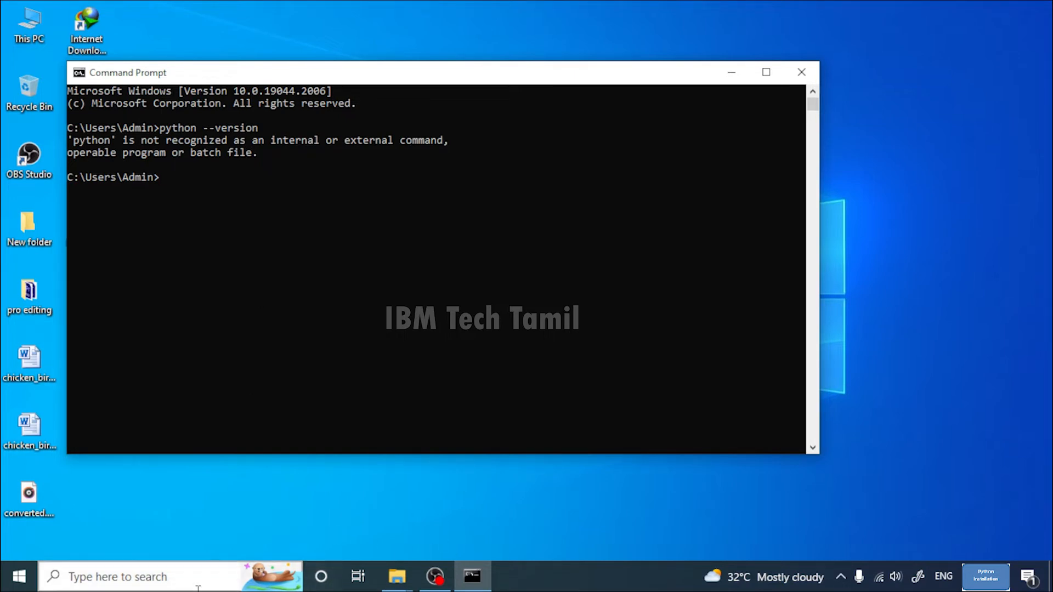
Step: Switch to Google Chrome and search Google for python
left_click(149, 578)
left_click(563, 173)
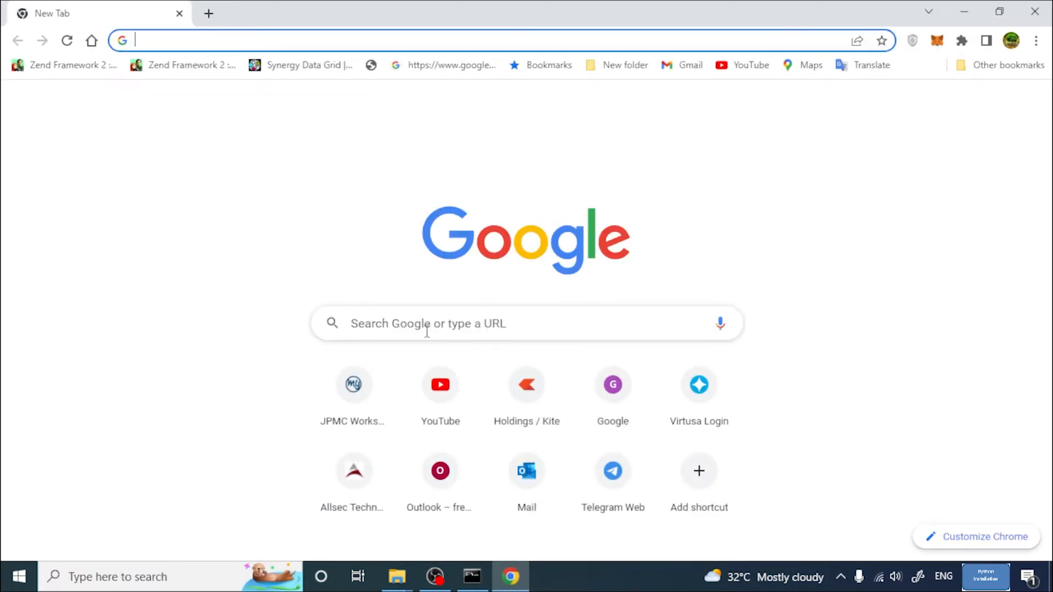
left_click(448, 329)
type("pt")
type("yt")
key("BackSpace")
key("BackSpace")
key("BackSpace")
type("yt")
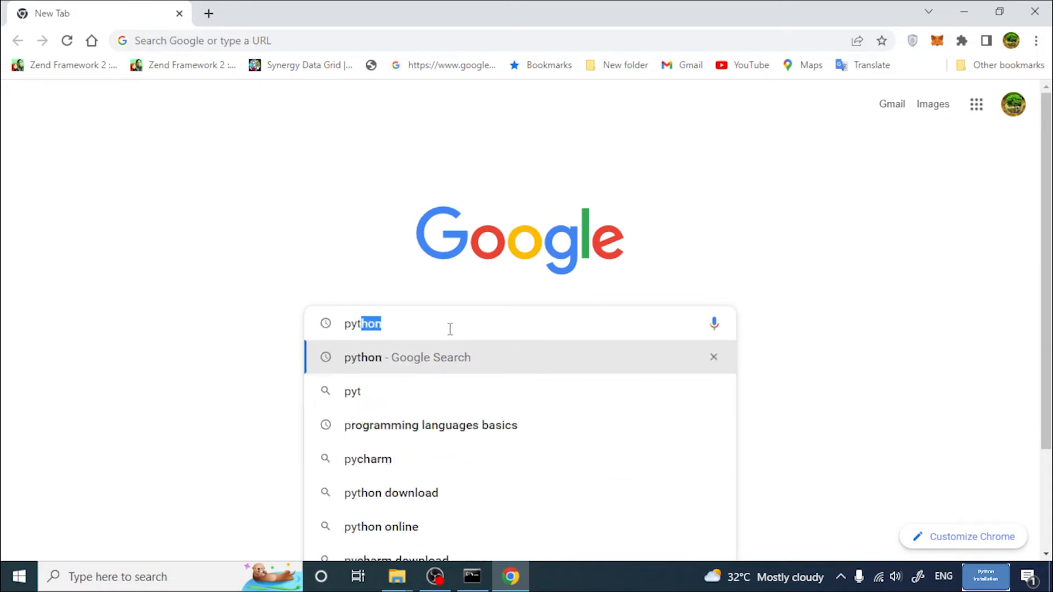
key("Return")
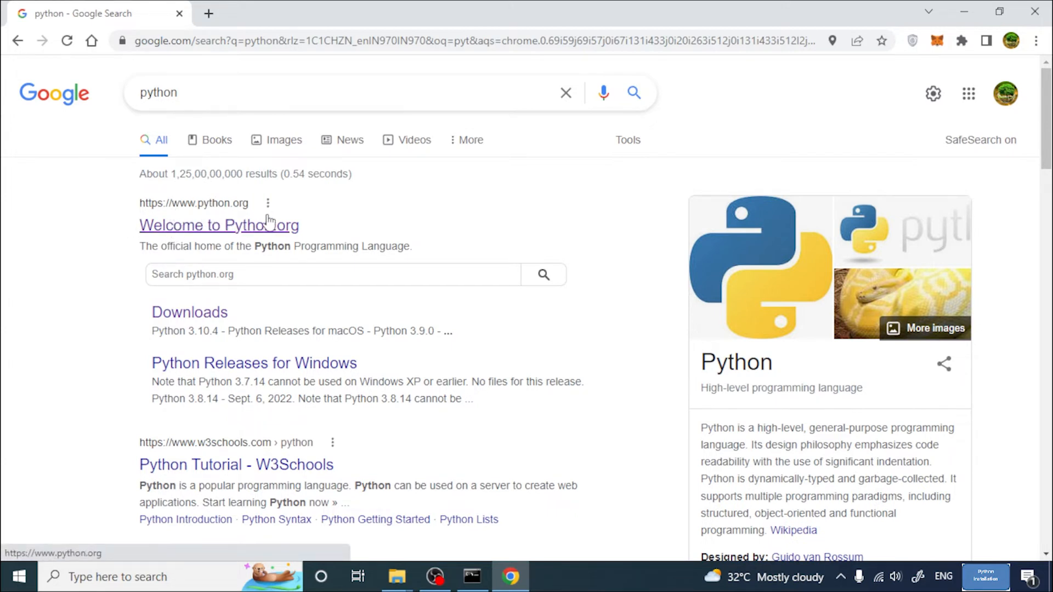
Step: Download the Python 3.10.7 installer from python.org's Downloads page, adding the duplicate with a numbered file name
left_click(190, 312)
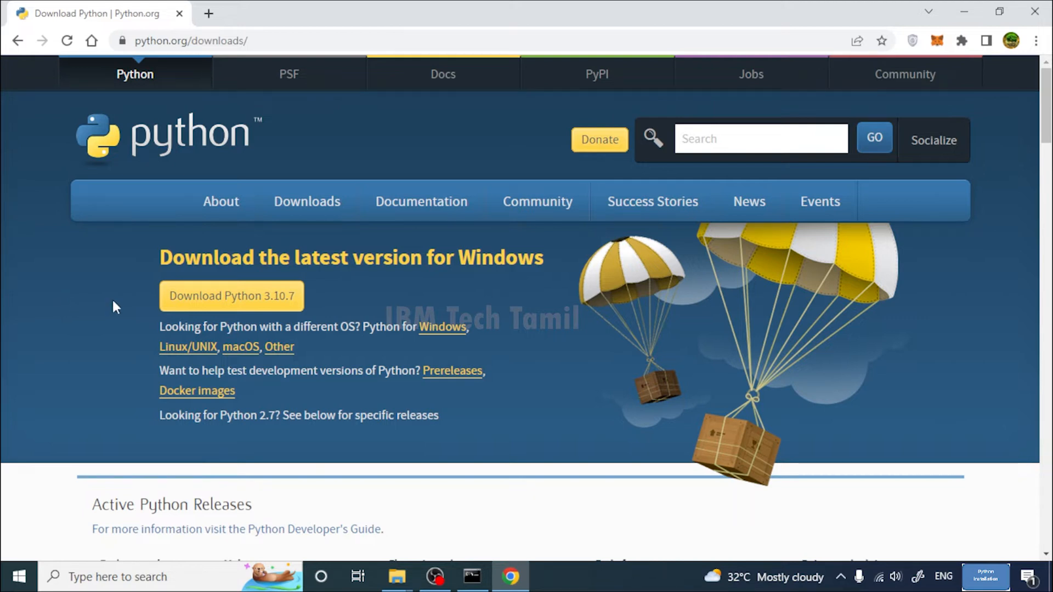
scroll(136, 304, "down", 5)
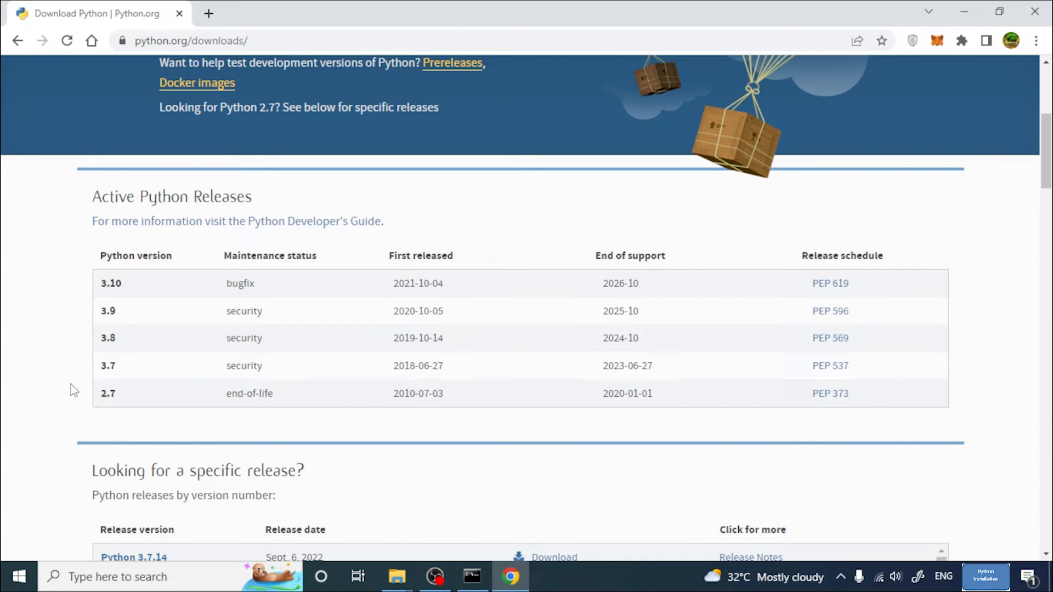
scroll(5, 364, "down", 1)
scroll(5, 364, "down", 4)
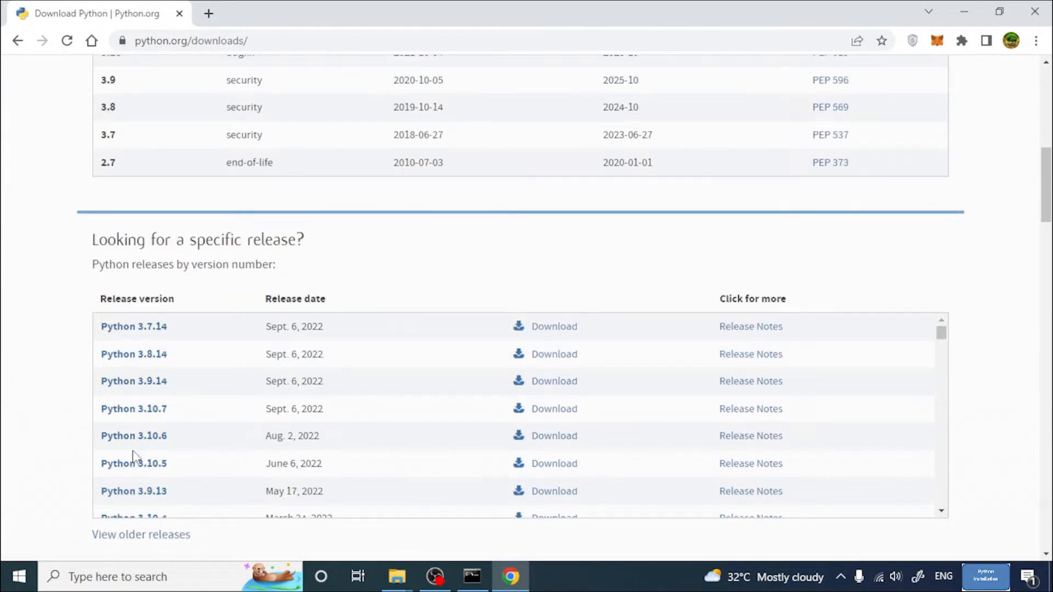
scroll(12, 370, "up", 5)
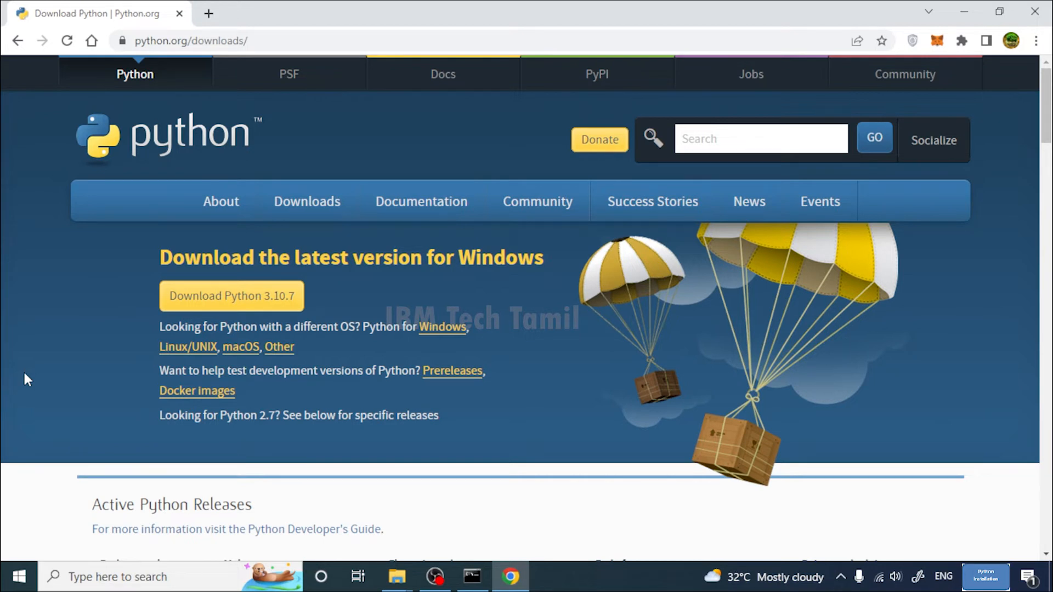
left_click(213, 308)
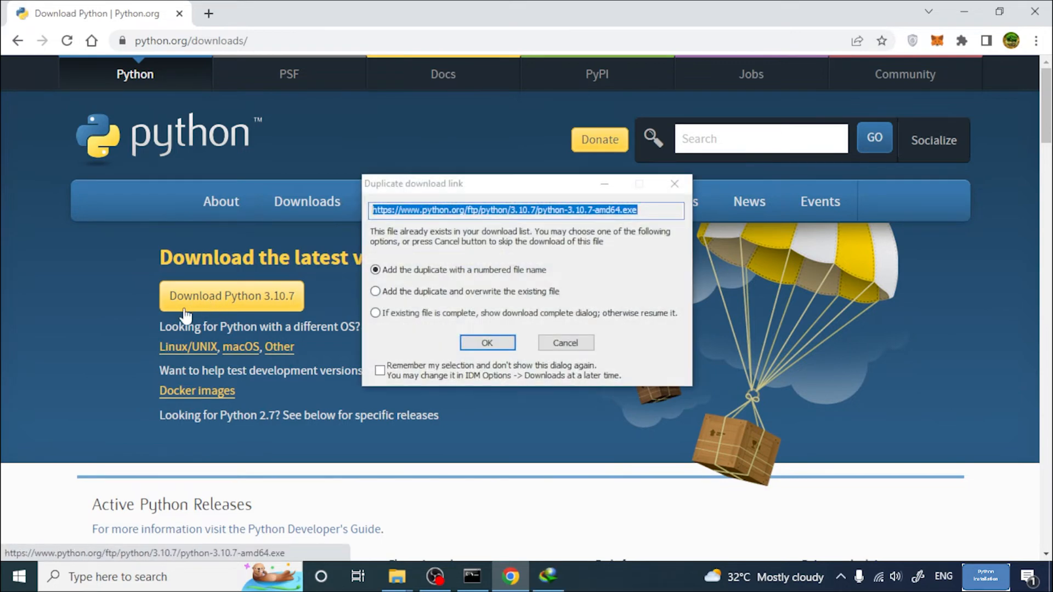
left_click(500, 345)
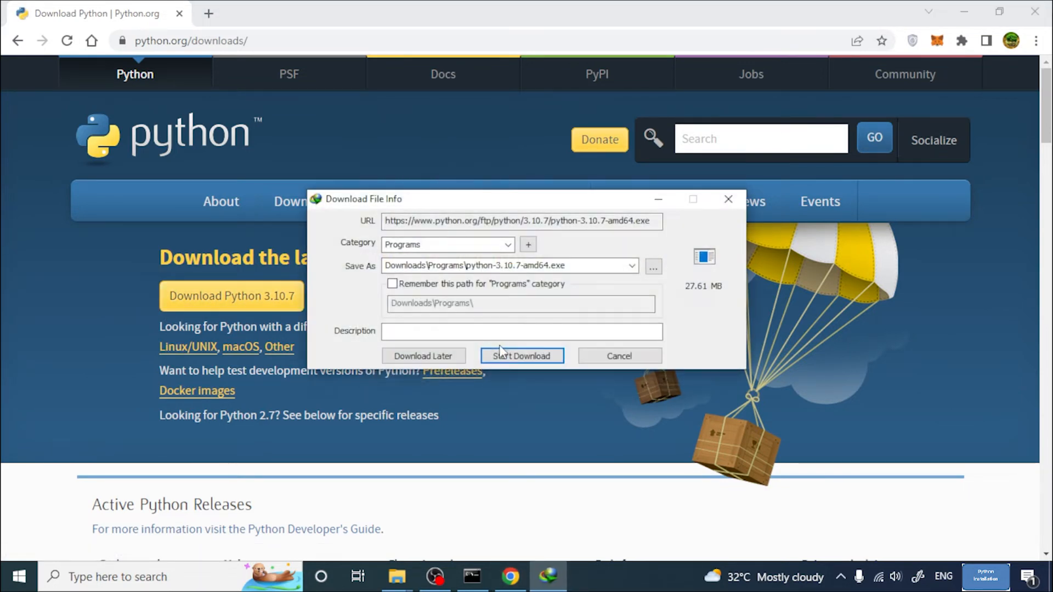
left_click(522, 356)
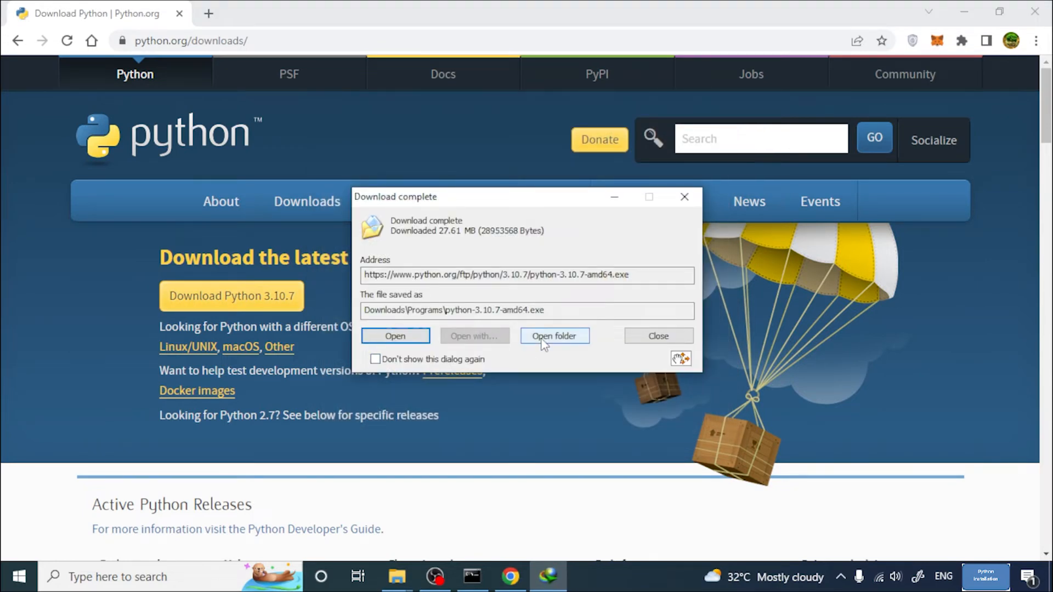
Step: Launch python-3.10.7-amd64.exe from its download folder and choose a customized installation with Python 3.10 added to PATH
left_click(541, 344)
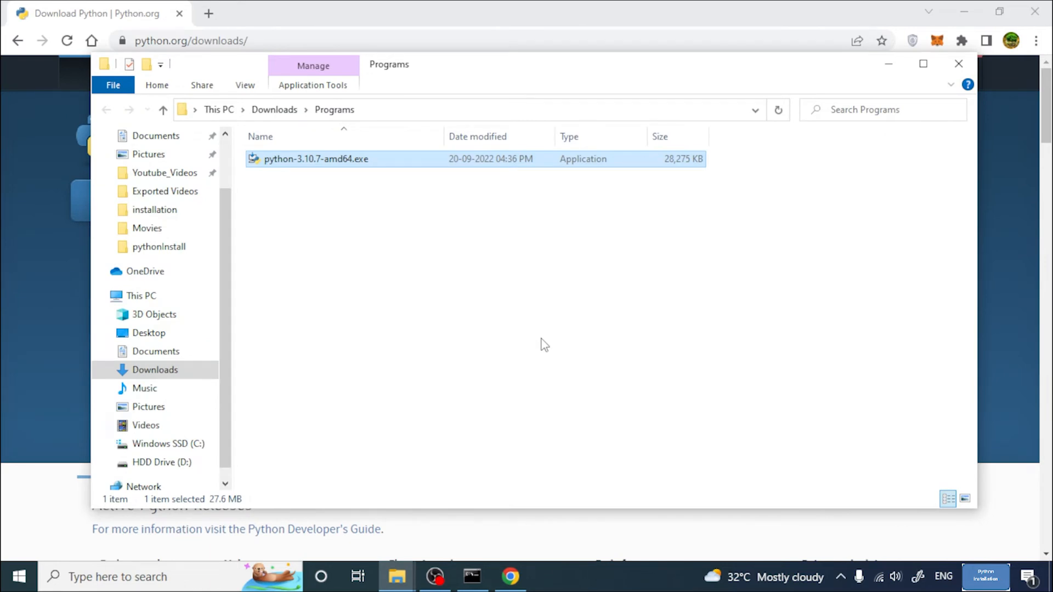
double_click(333, 164)
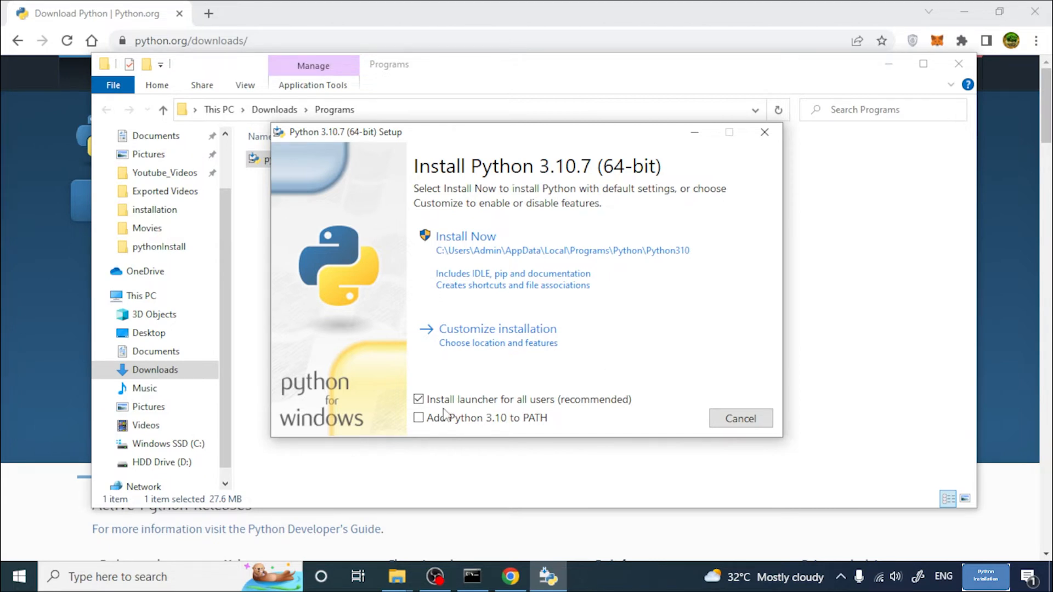
left_click(419, 419)
key("alt")
left_click(508, 340)
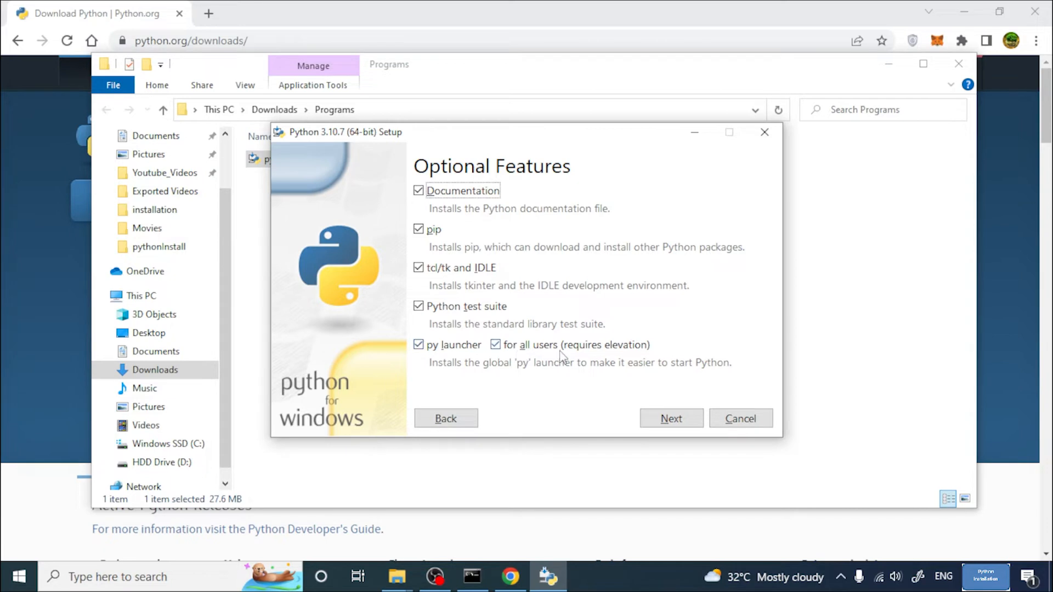
Step: Keep the preselected optional features, enable Install for all users, and install Python through to closing the setup
left_click(661, 423)
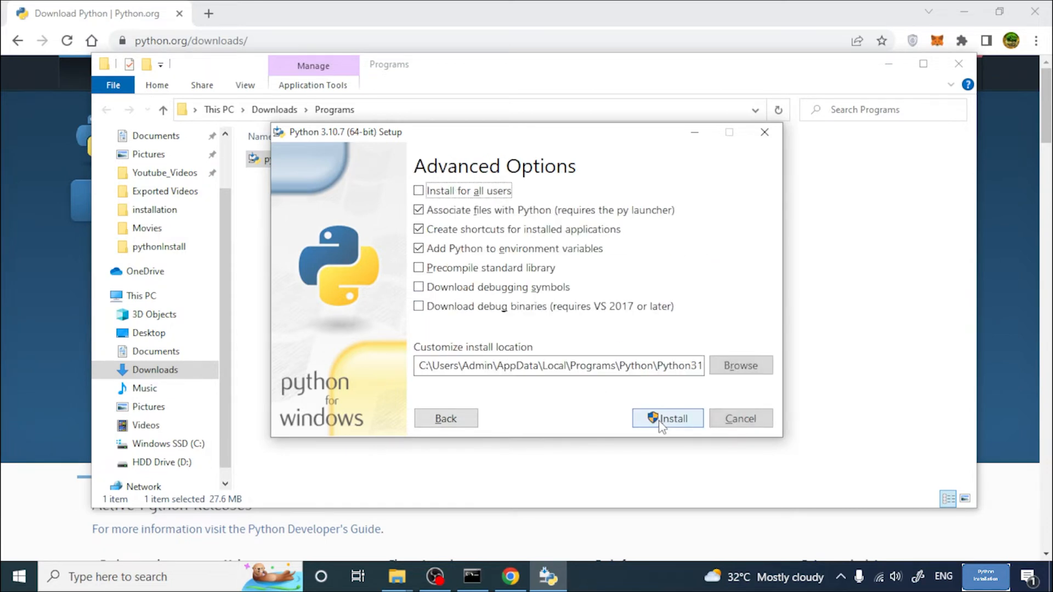
left_click(419, 191)
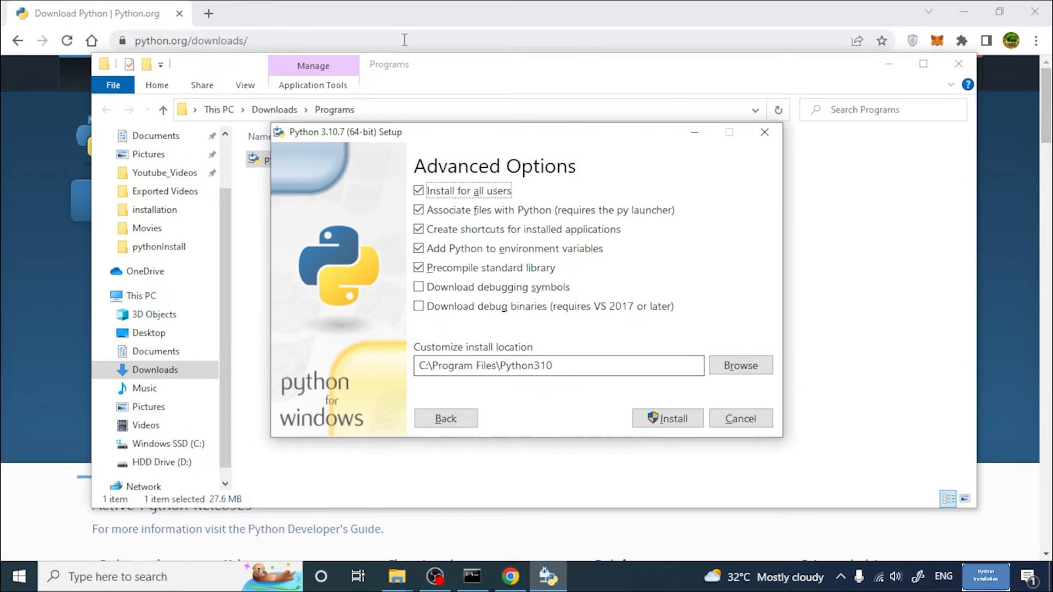
left_click(670, 420)
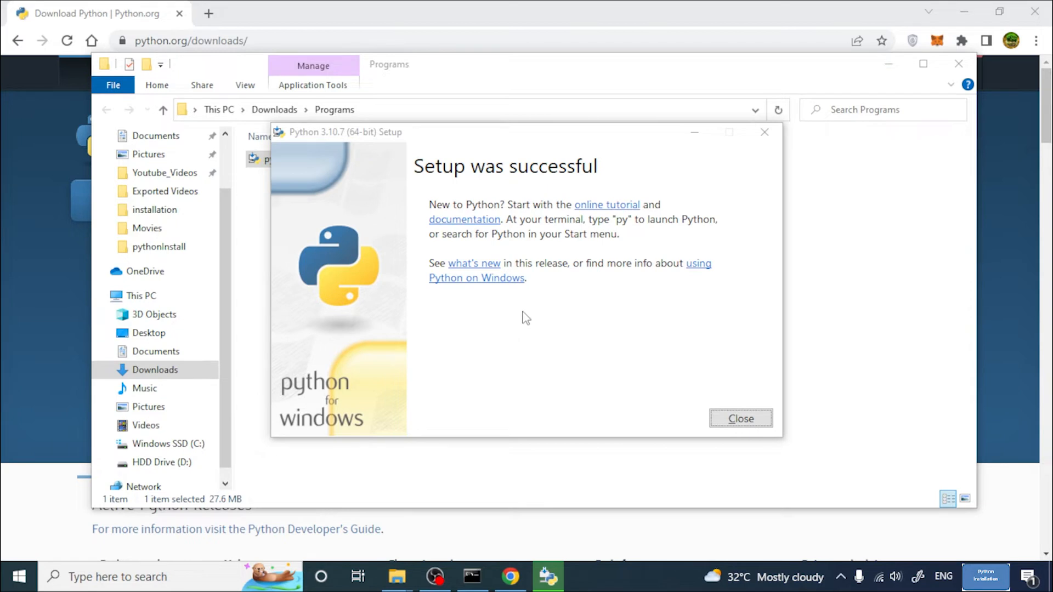
left_click(740, 418)
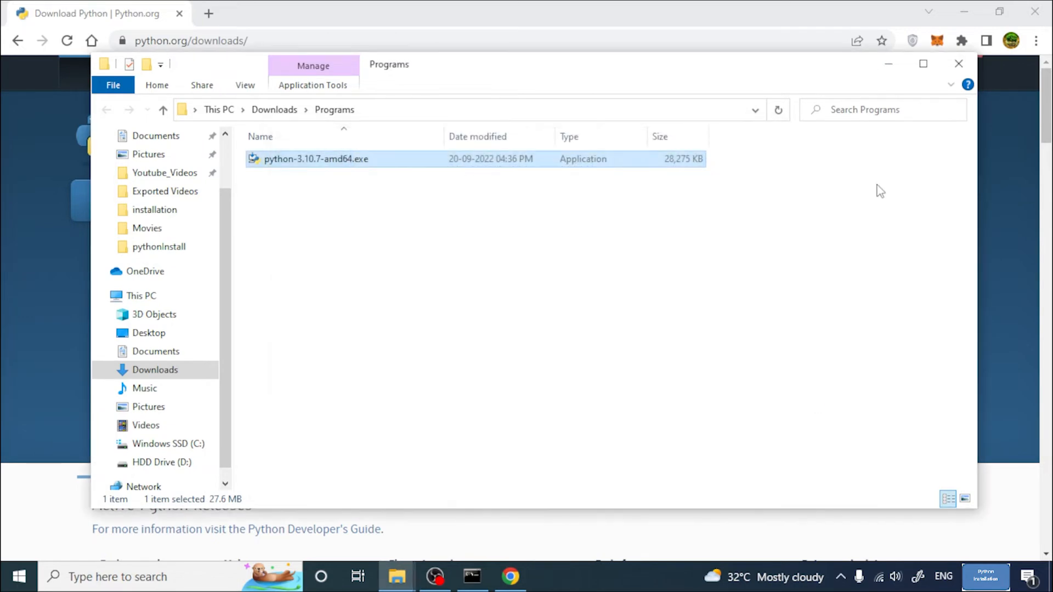
Step: Replace the old Command Prompt session with a new one and run python --version in it
left_click(472, 576)
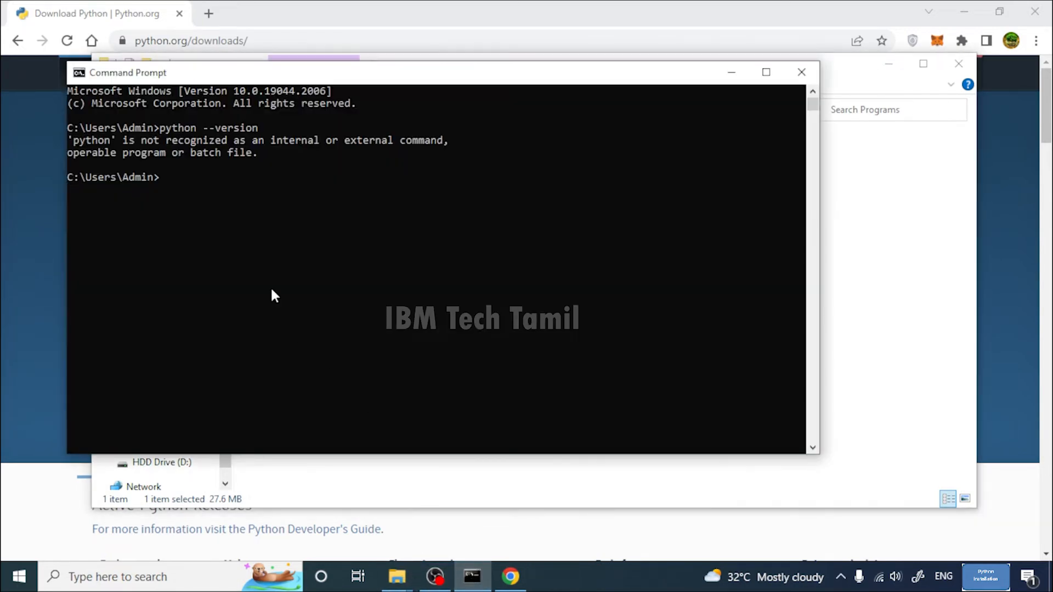
left_click(801, 72)
left_click(119, 580)
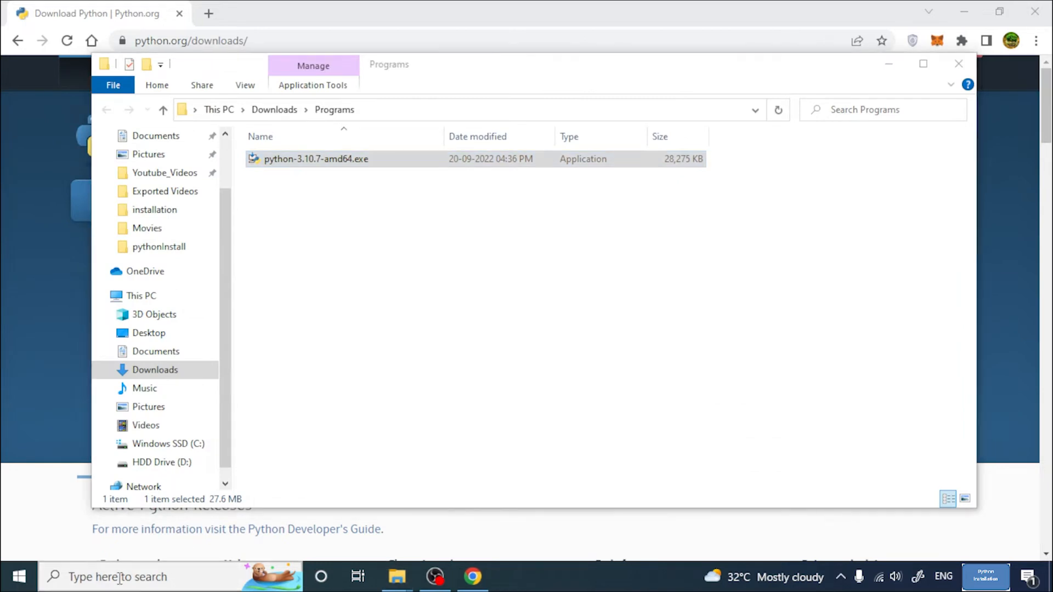
type("cmd")
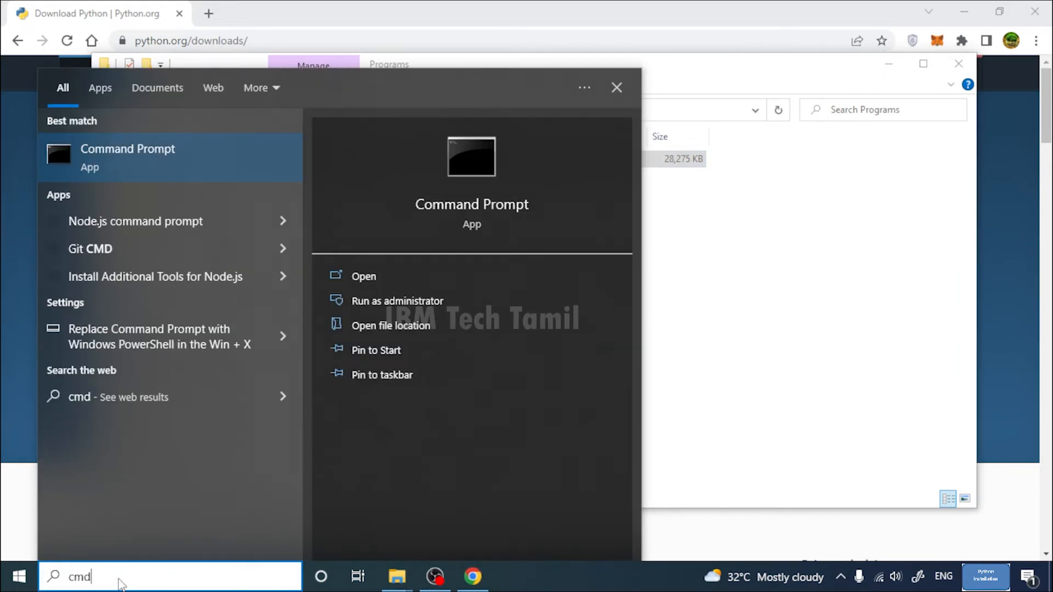
left_click(122, 165)
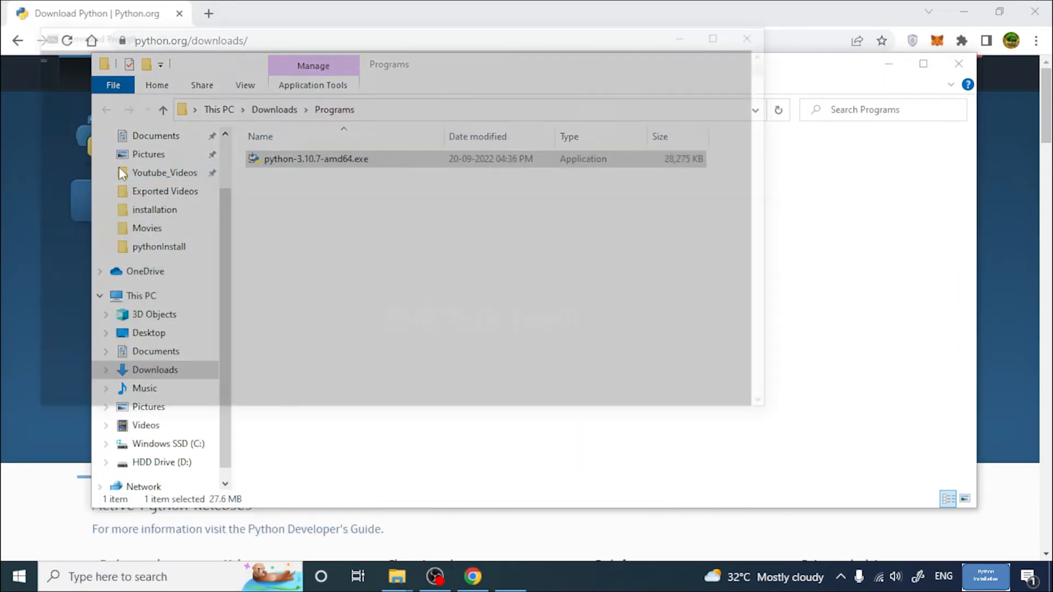
left_click(214, 164)
type("python ")
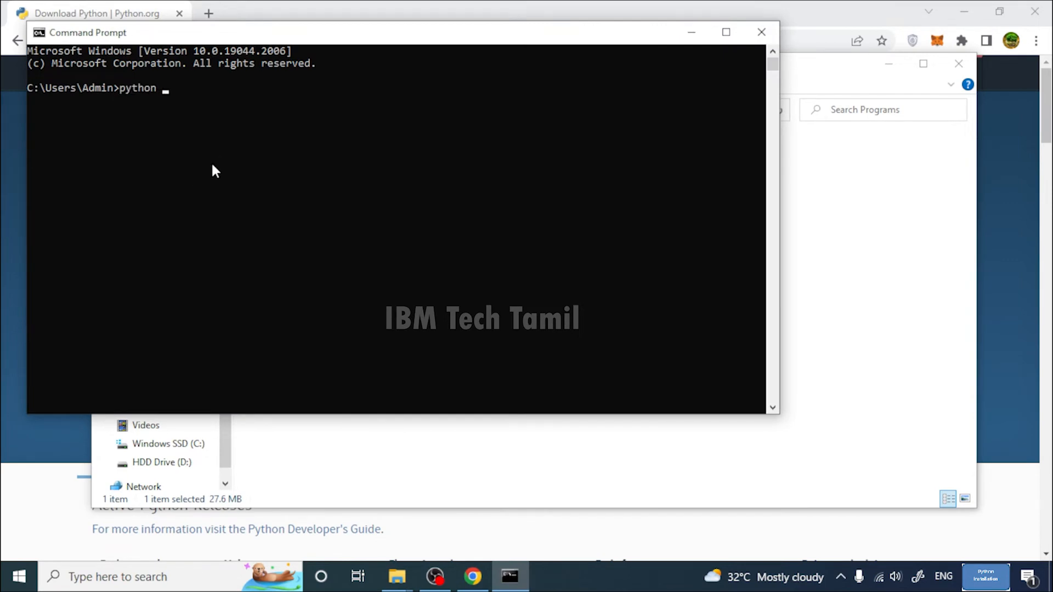
type("--versi")
type("on")
key("Return")
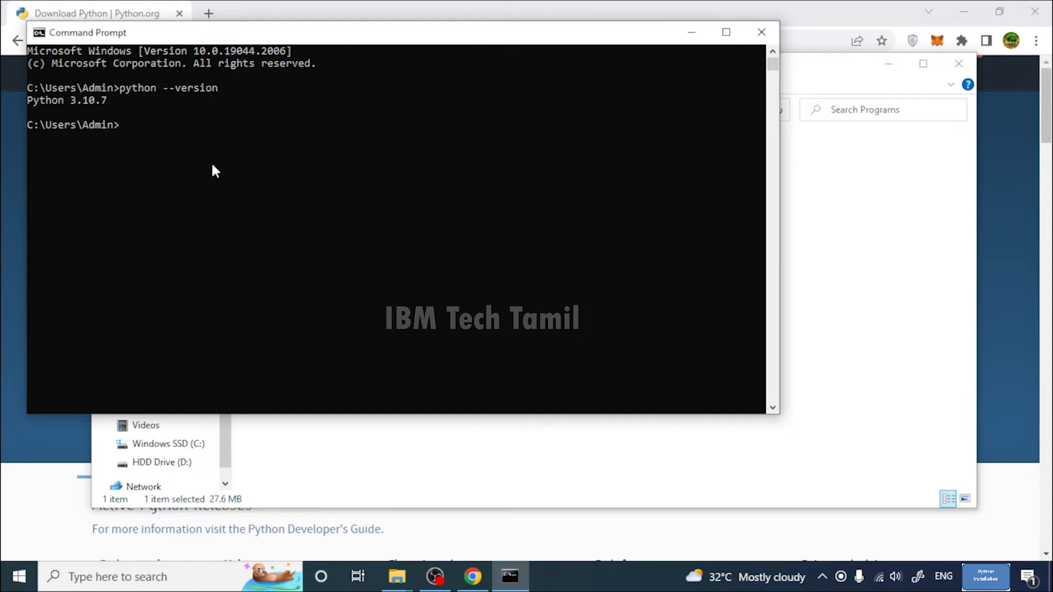
Step: Find and open IDLE (Python 3.10 64-bit), ready for input in its shell
left_click(120, 582)
type("p")
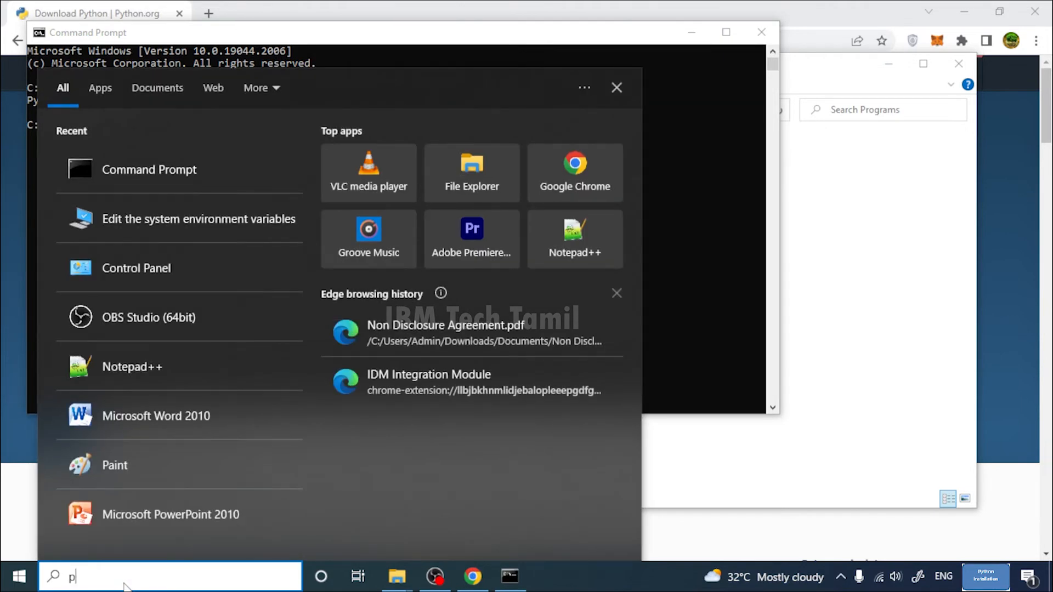
type("y")
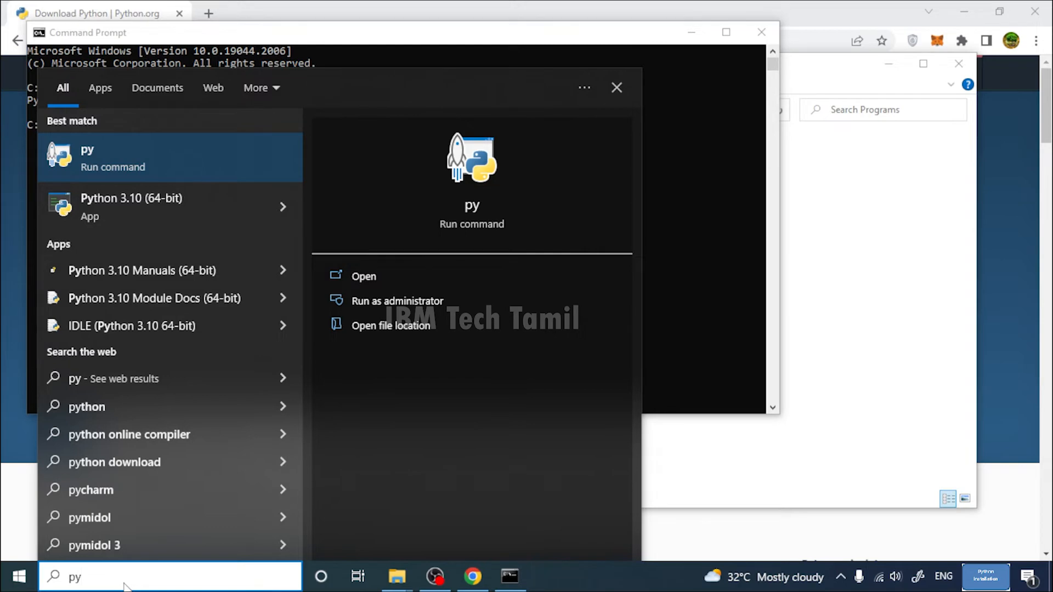
left_click(110, 327)
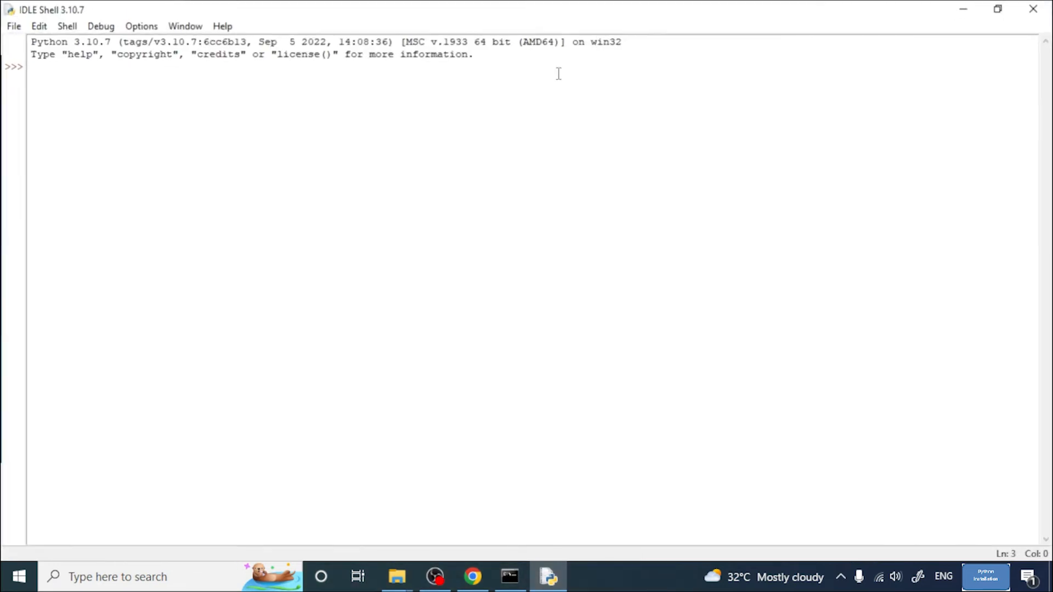
left_click(598, 47)
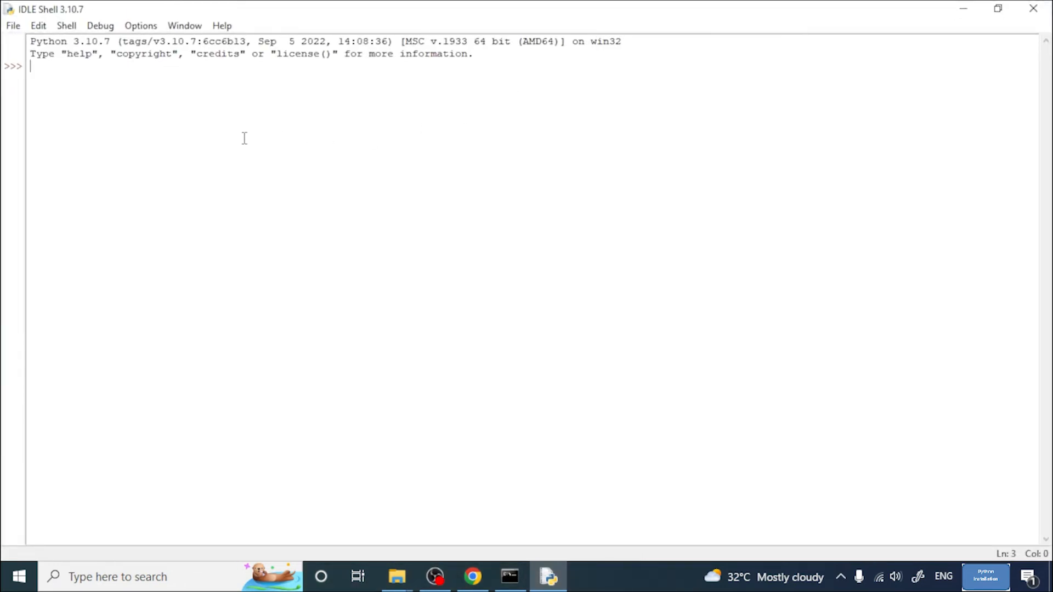
Step: Try to run print "Welcome to IBM Tech Tamil" without parentheses in the IDLE shell
type("pring")
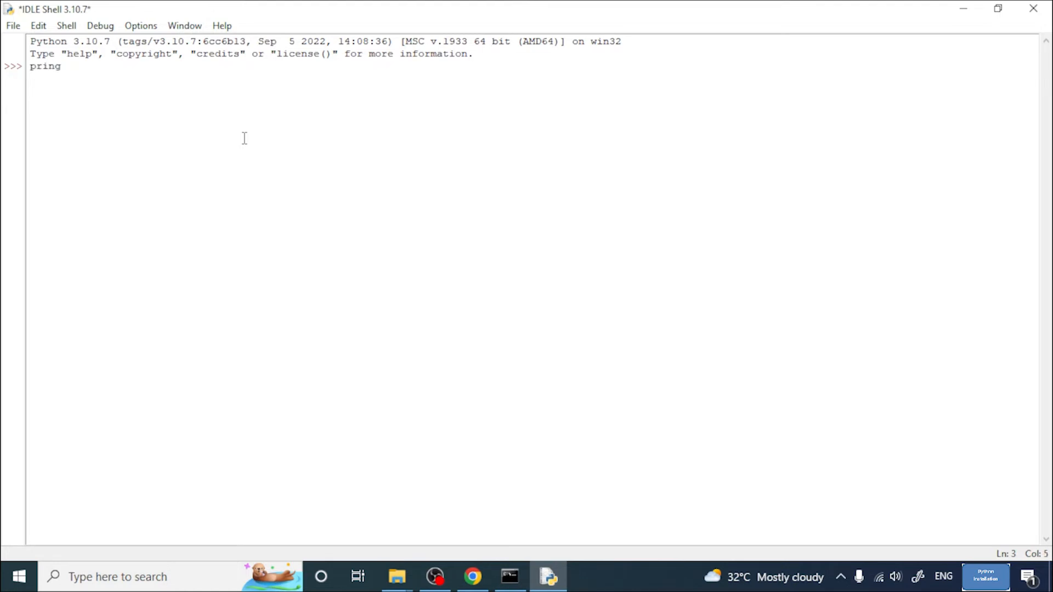
type(" \"\"")
type("Welco")
type("me")
key("BackSpace")
type("e")
key("BackSpace")
key("BackSpace")
type("e to IBM Tech")
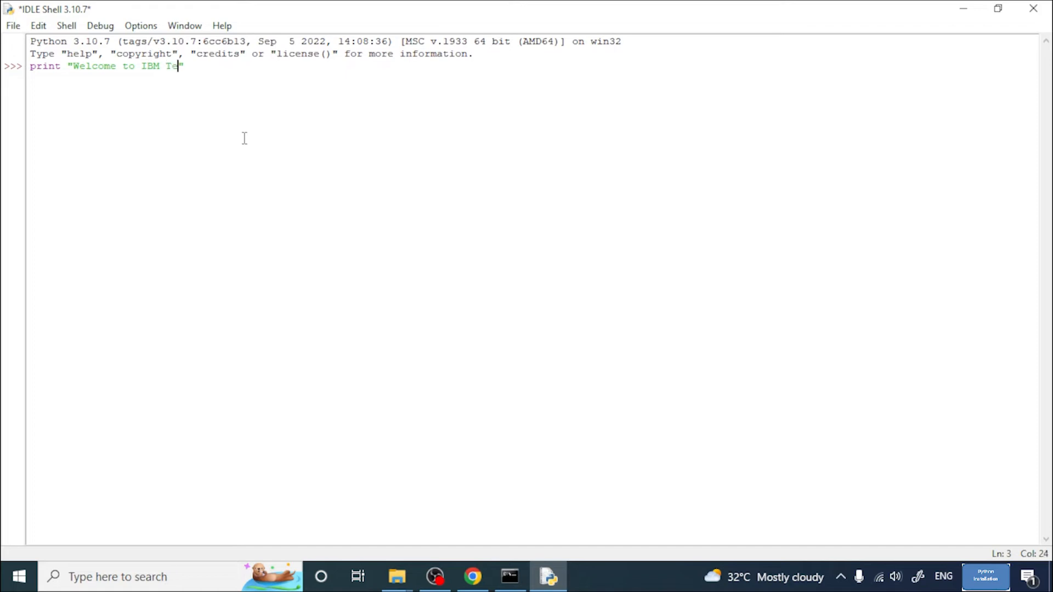
type(" Tamil\"")
key("Return")
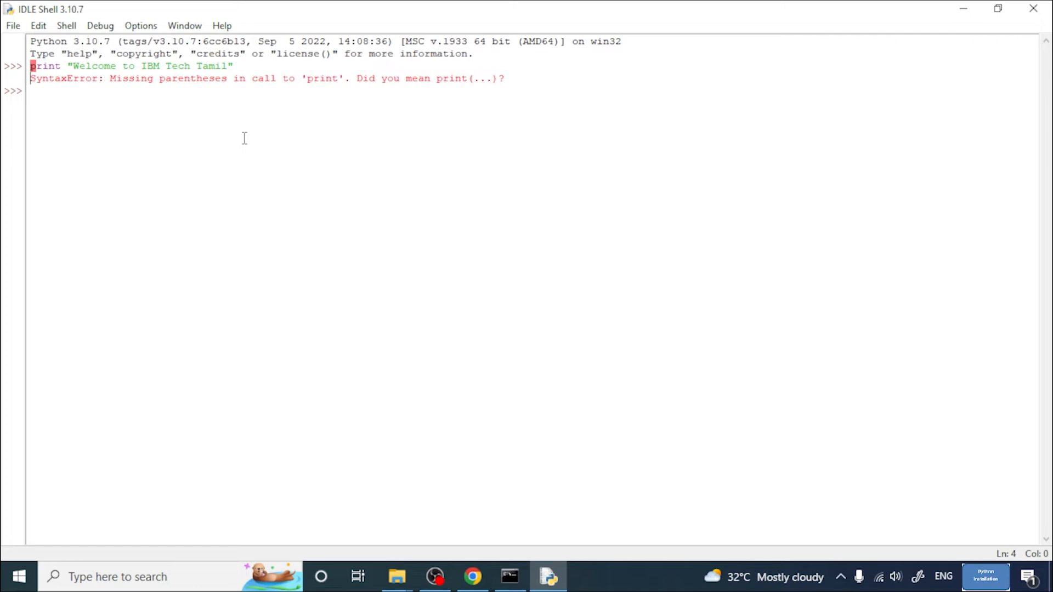
Step: Run print ("Welcome to IBM Tech Tamil") with parentheses in the IDLE shell
type("print")
type(" ()")
type("\"\"")
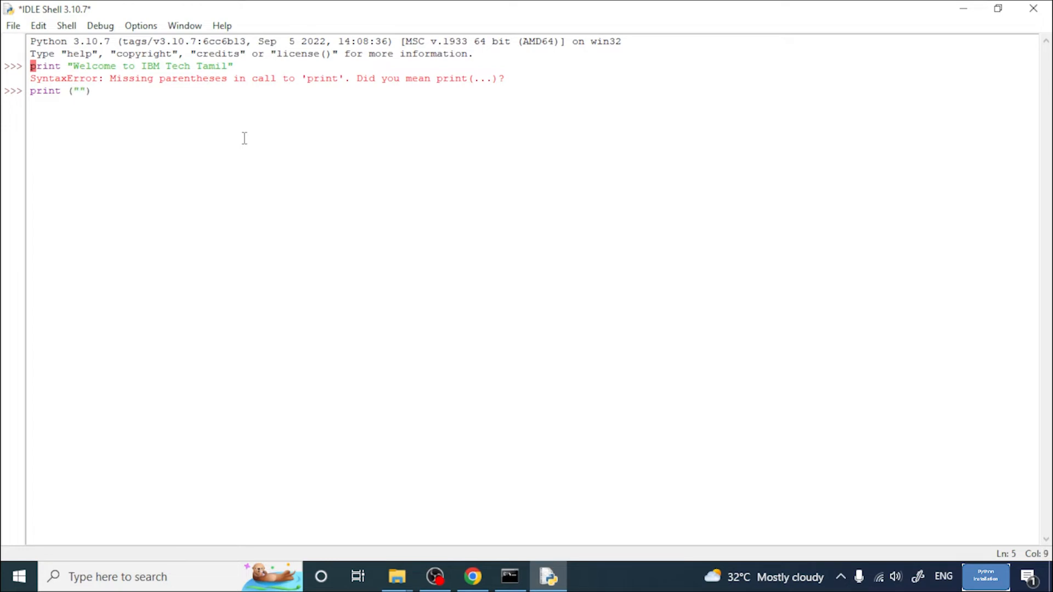
type("Welcome ")
type("to I")
type("BM Tech ")
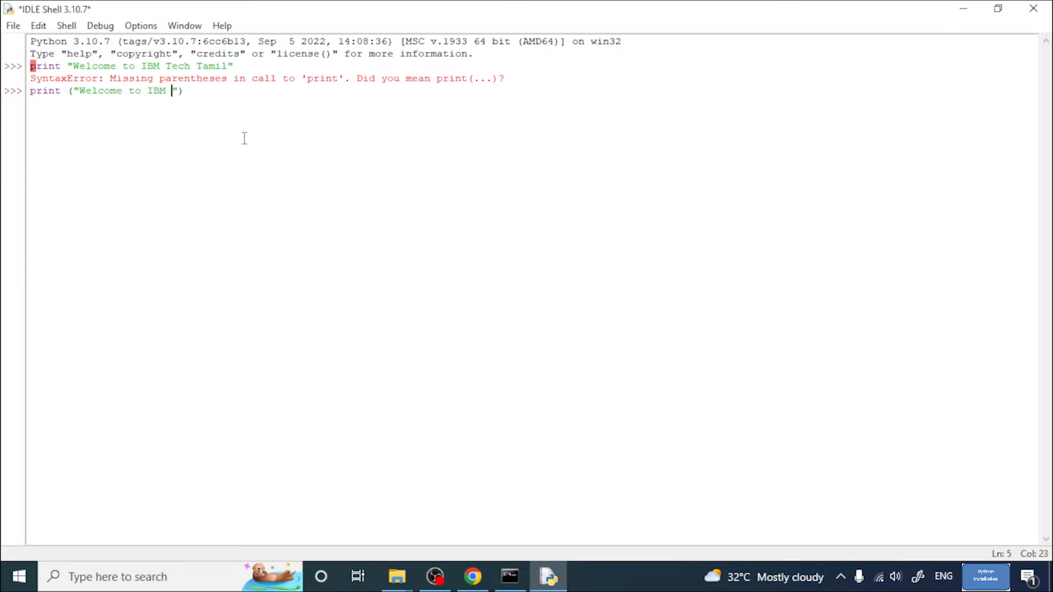
type("Tamil")
key("Right")
key("Return")
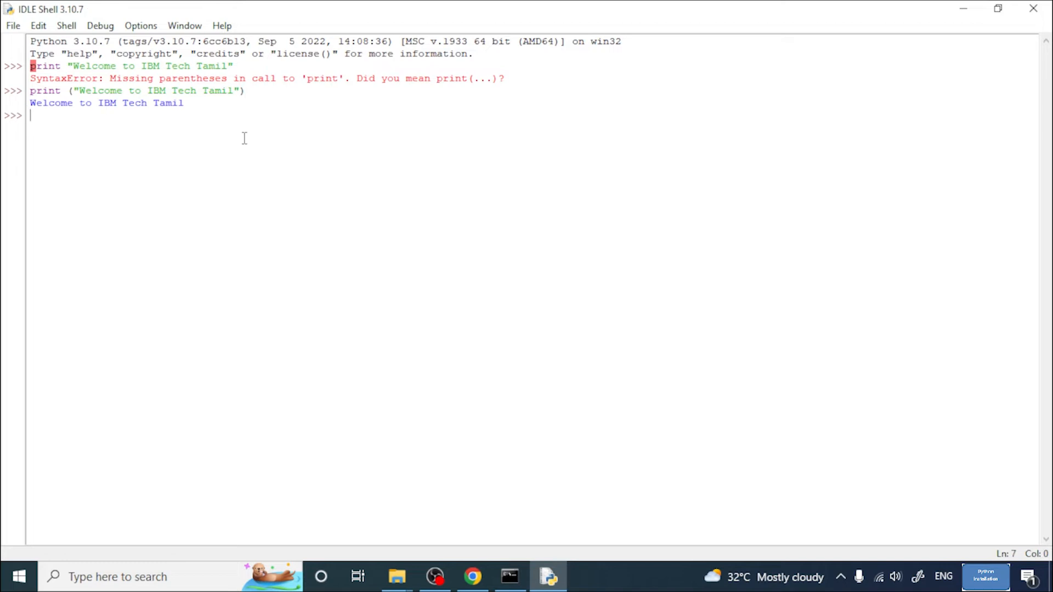
Step: Evaluate 19+10, 2*2 and 10/2 one after another in the IDLE shell
type("15")
type("+10")
key("Return")
type("2")
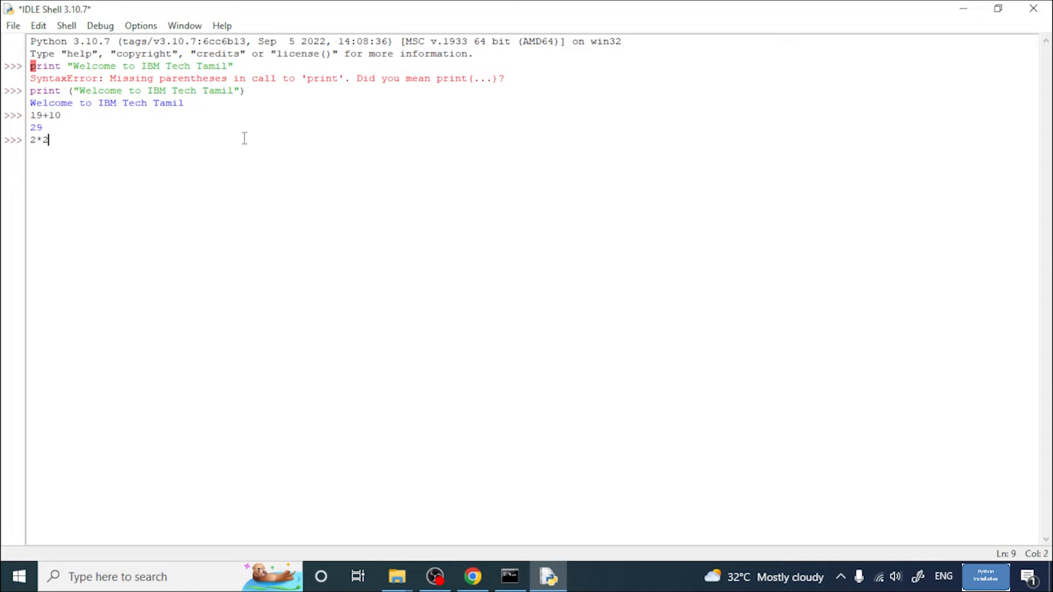
type("*2")
key("Return")
type("10")
type("/2")
key("Return")
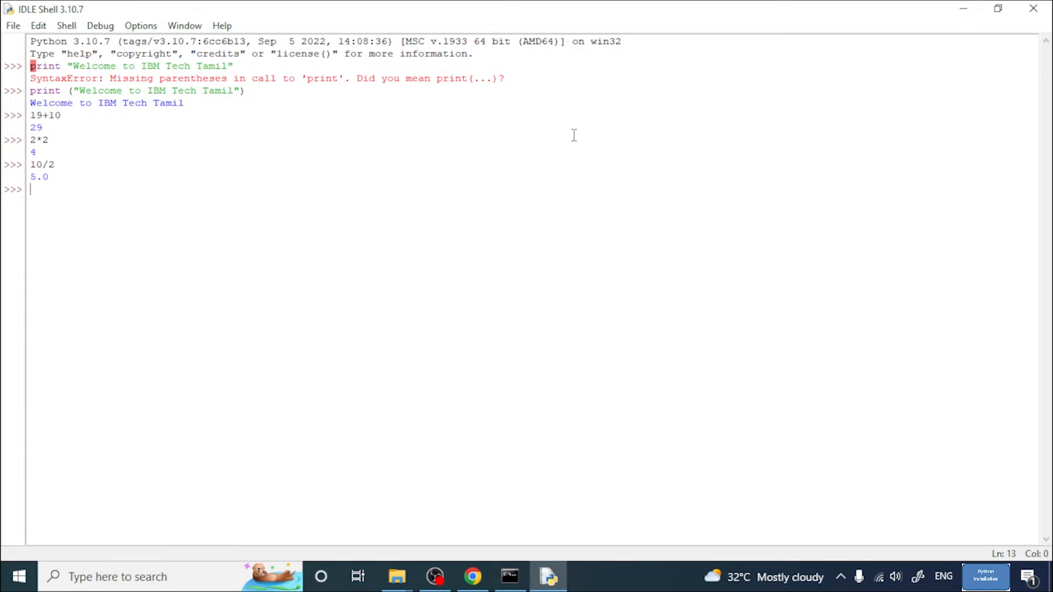
Step: Minimize the IDLE shell and find and open the Python 3.10 (64-bit) console
left_click(959, 8)
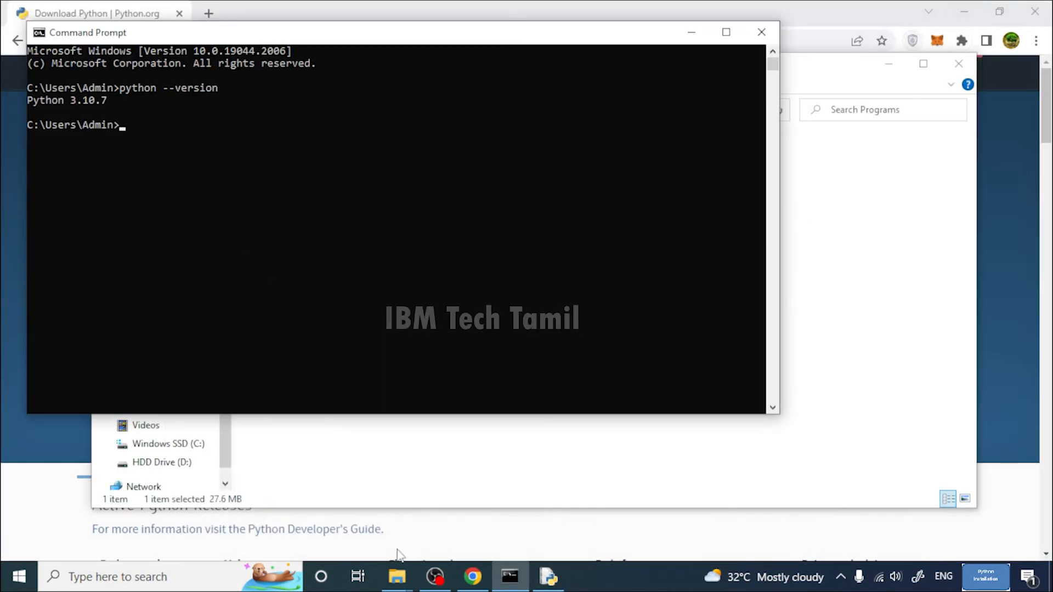
left_click(137, 577)
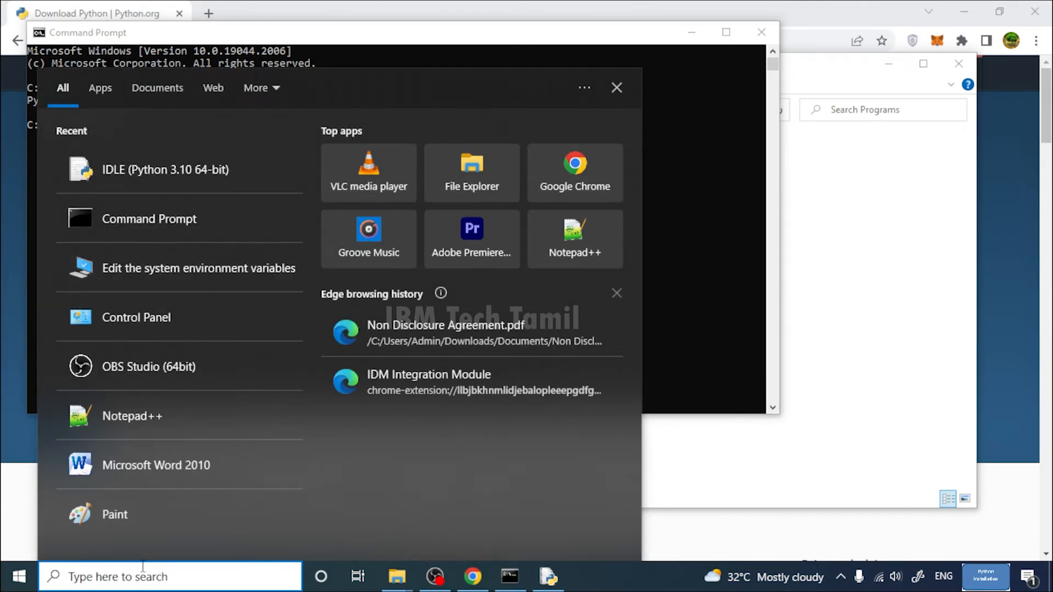
type("pyth")
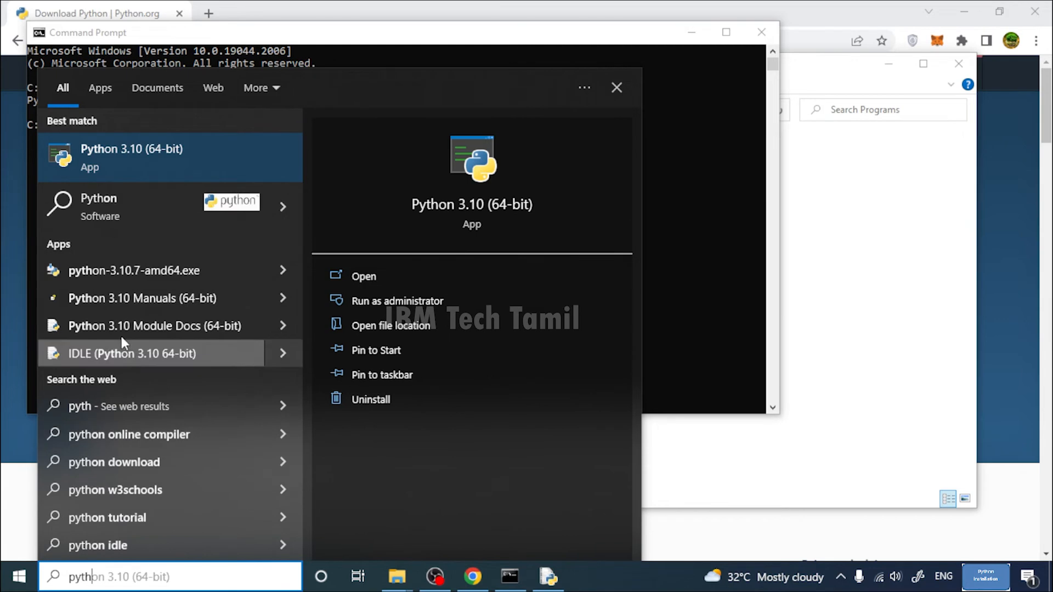
left_click(107, 157)
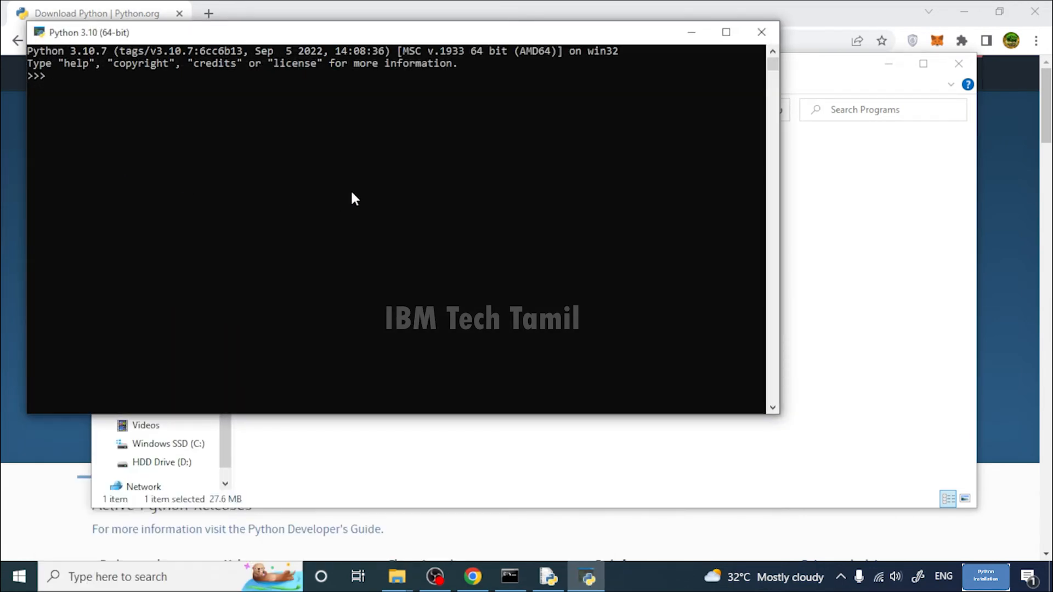
Step: Run print("execution from python cmd") in the Python console
type("Print")
key("BackSpace")
key("BackSpace")
key("BackSpace")
key("BackSpace")
key("BackSpace")
type("print(\"exectution")
key("BackSpace")
key("BackSpace")
key("BackSpace")
key("BackSpace")
key("BackSpace")
key("BackSpace")
type("ution fro")
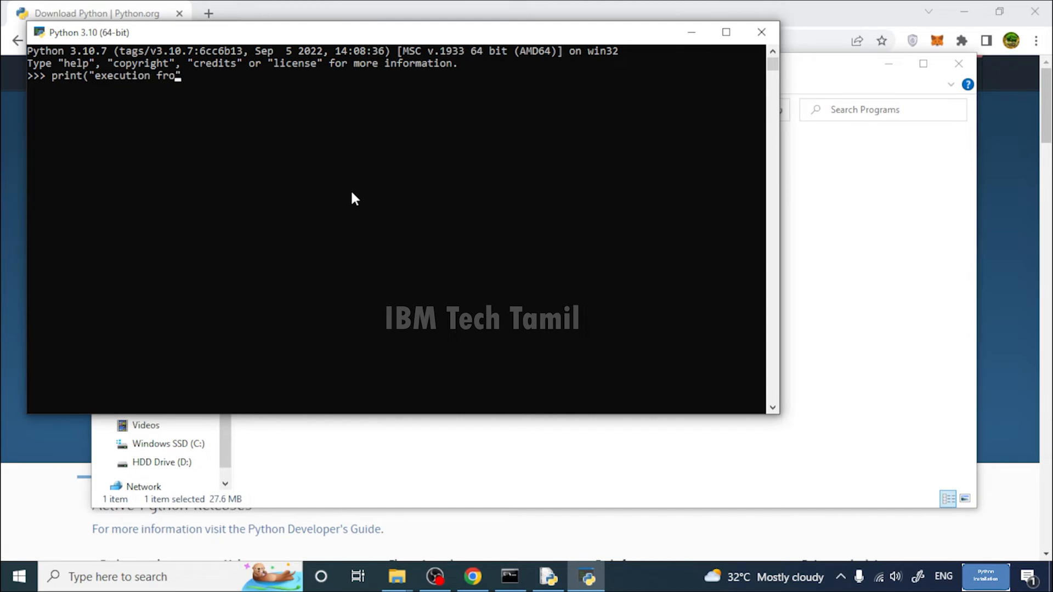
type("m python cmd\")")
key("Return")
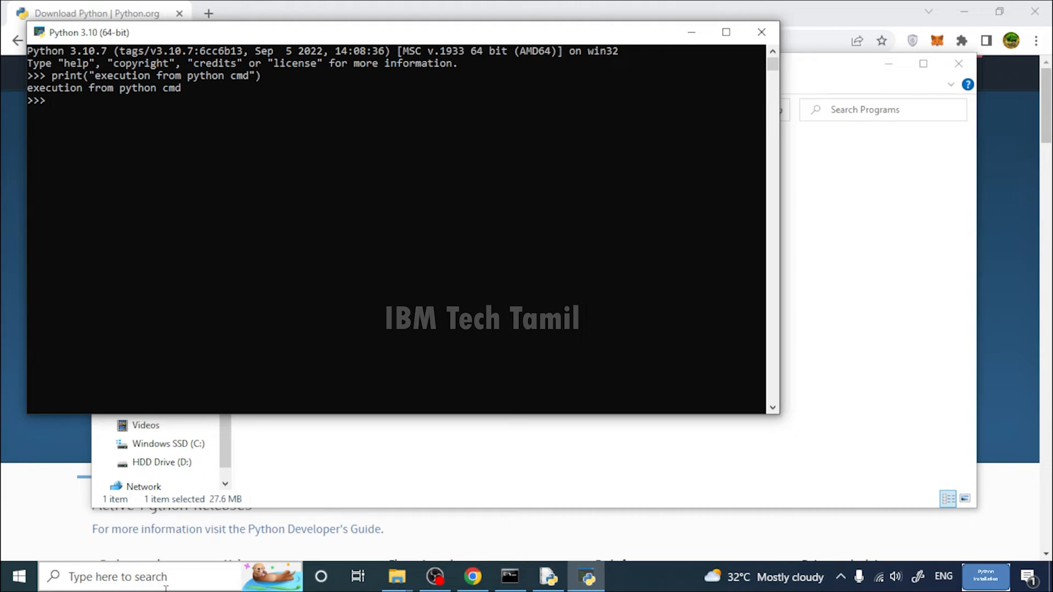
Step: Open Notepad++ from the recently used apps in Windows search
left_click(109, 577)
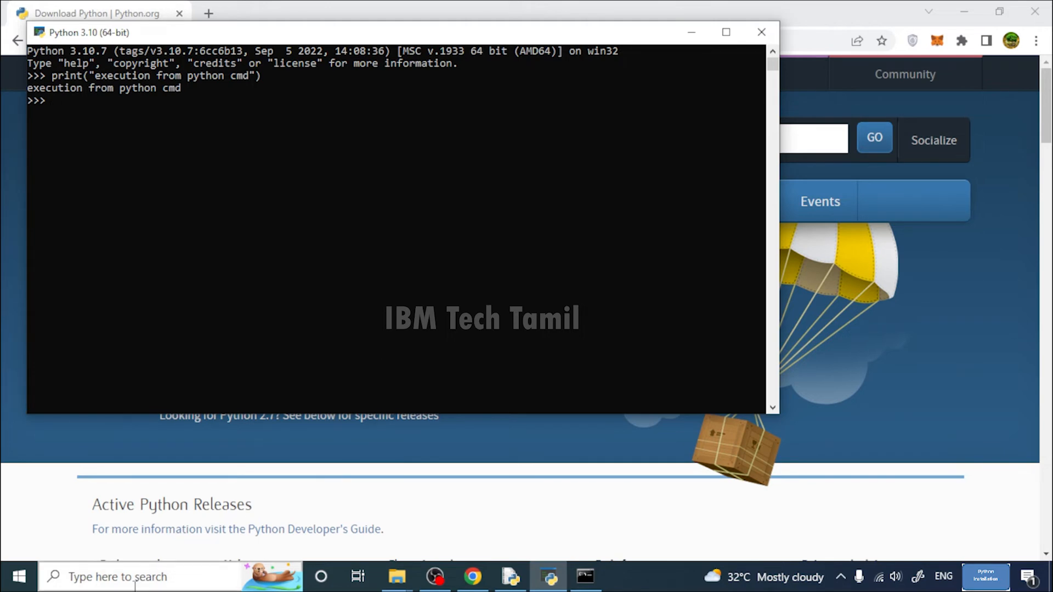
left_click(130, 566)
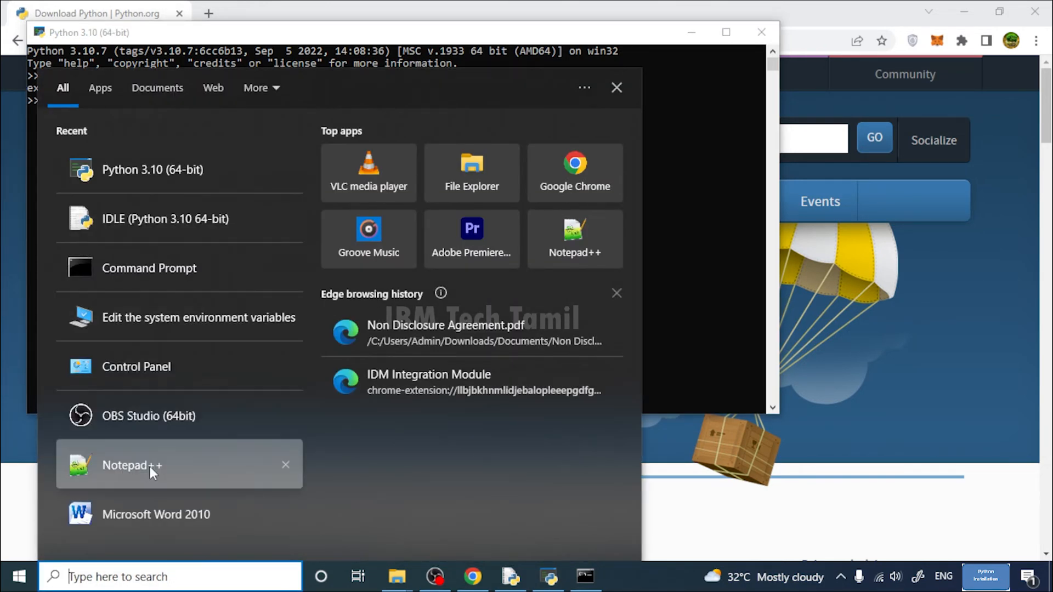
left_click(150, 466)
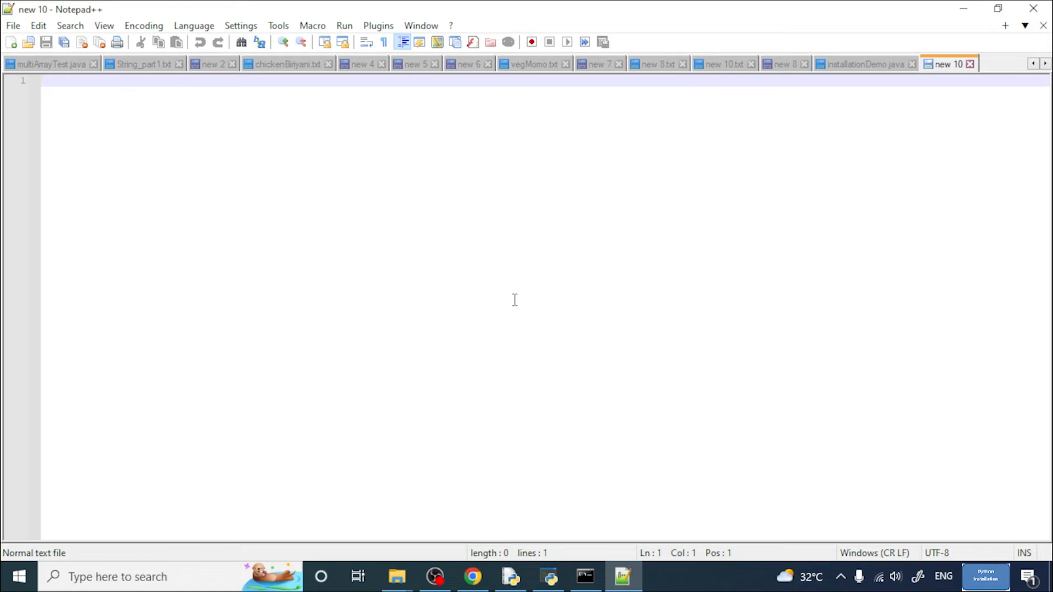
Step: Write print("This is Python Program for sum of 2 number") on line 1 and add two new lines below it
type("print")
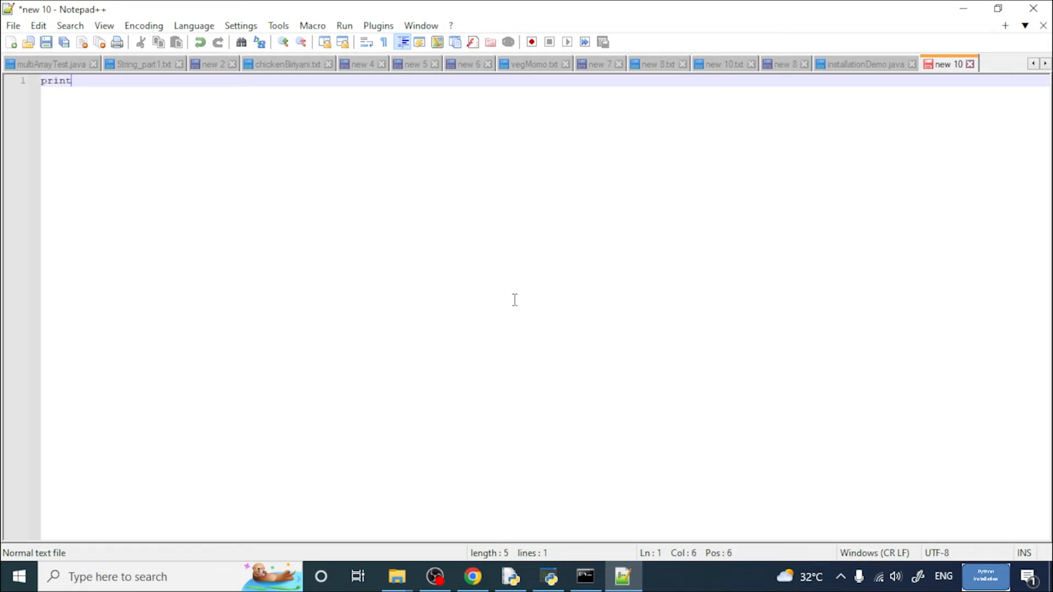
type("(")
key("BackSpace")
type("(\"\")")
key("BackSpace")
key("Left")
type("This is ")
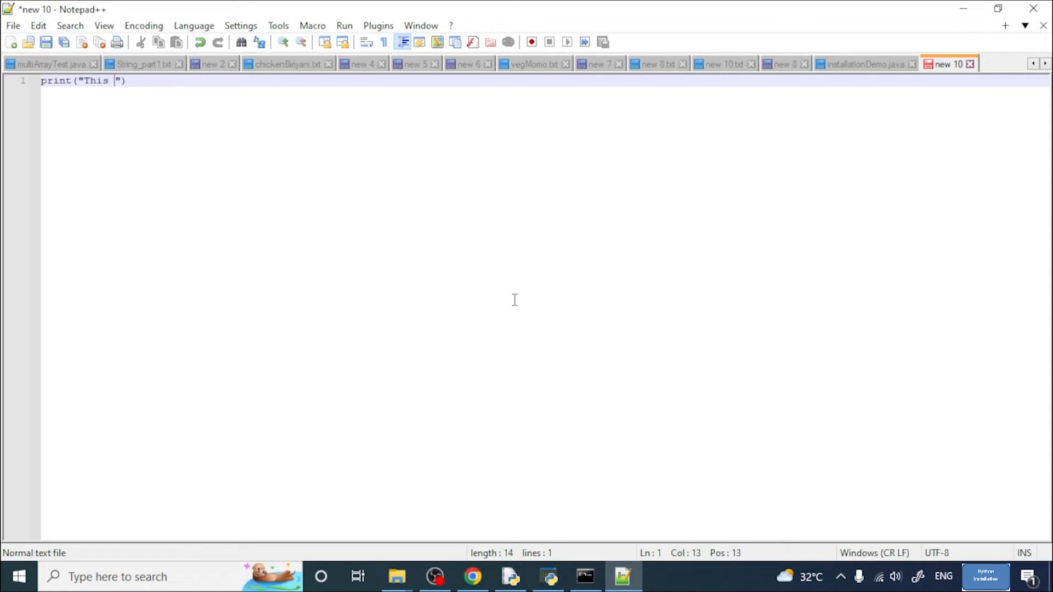
type("Python Program to")
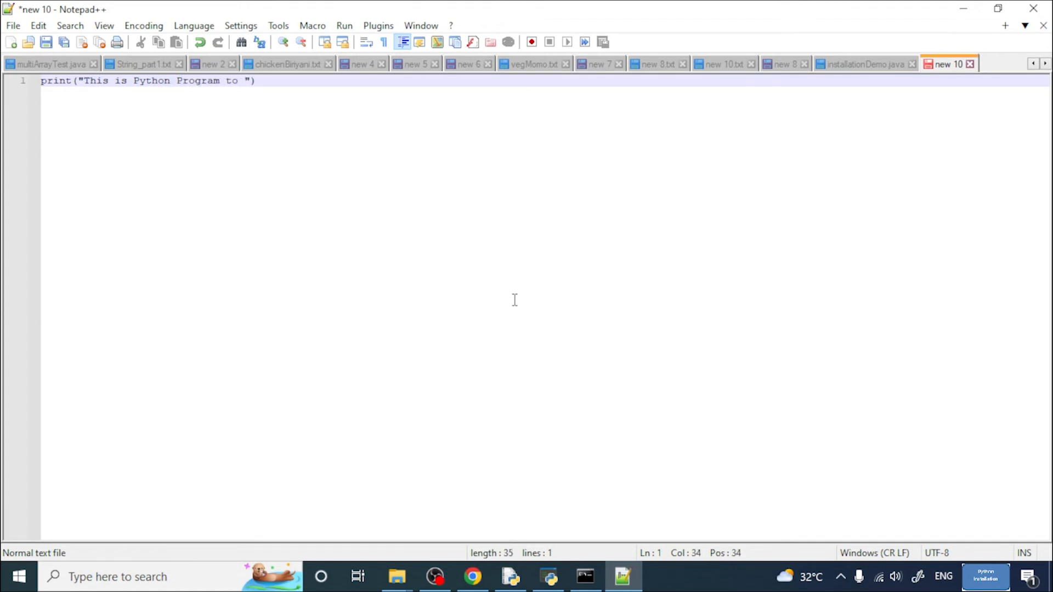
key("BackSpace")
key("BackSpace")
key("BackSpace")
type("for sum ov")
key("BackSpace")
type("f 2 number")
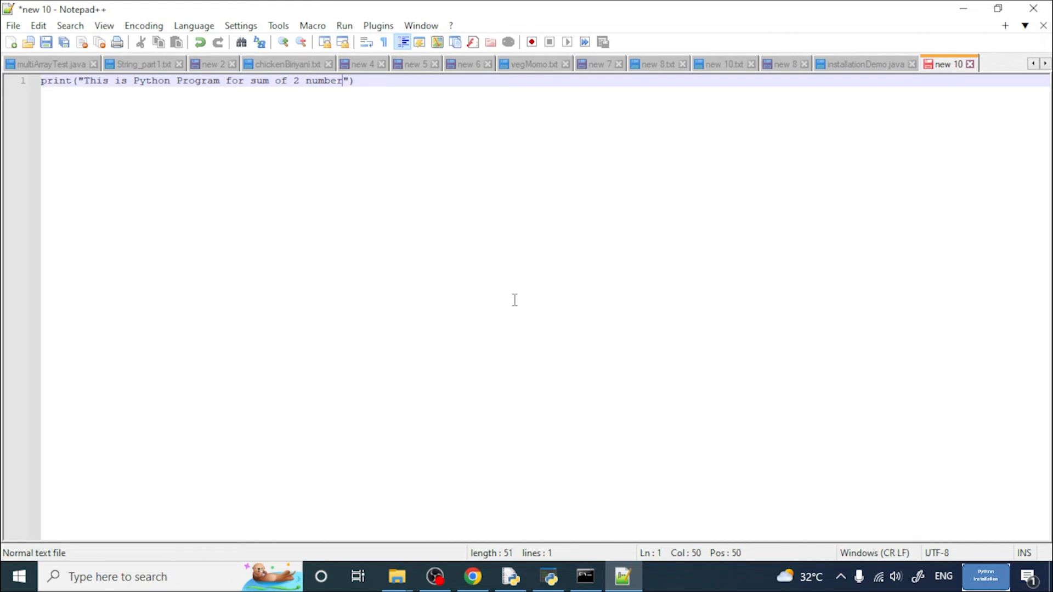
left_click(428, 208)
key("Return")
key("Return")
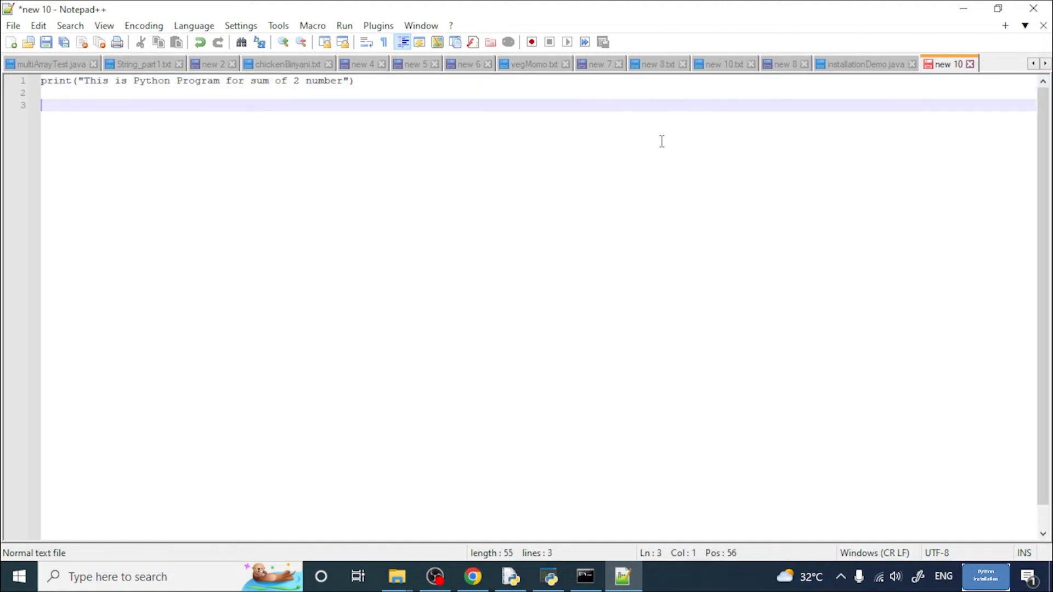
Step: Start saving the file and choose New folder inside Documents > IBM as its location
key("ctrl+s")
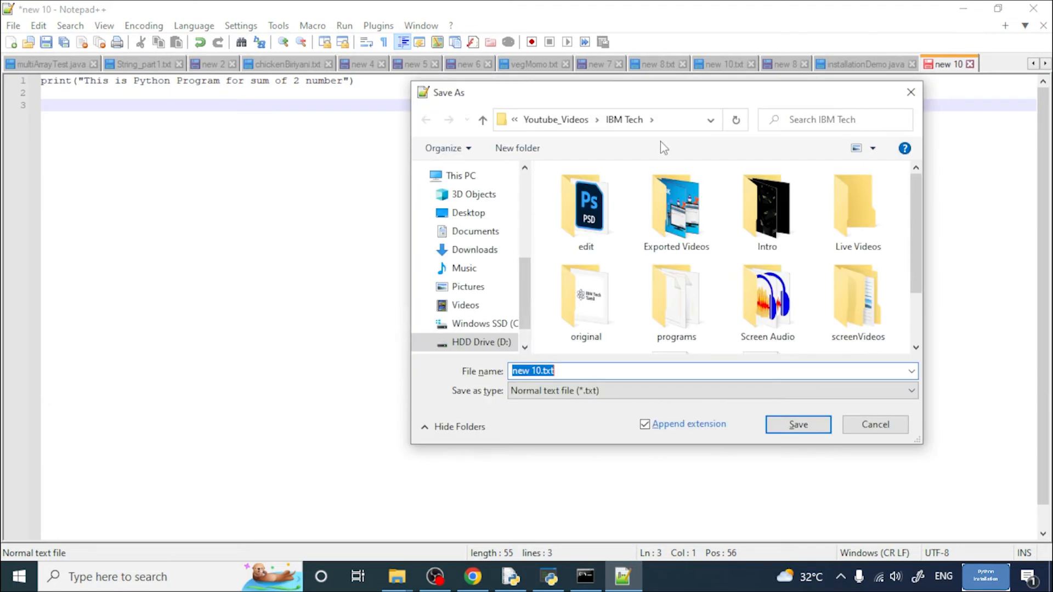
left_click(497, 235)
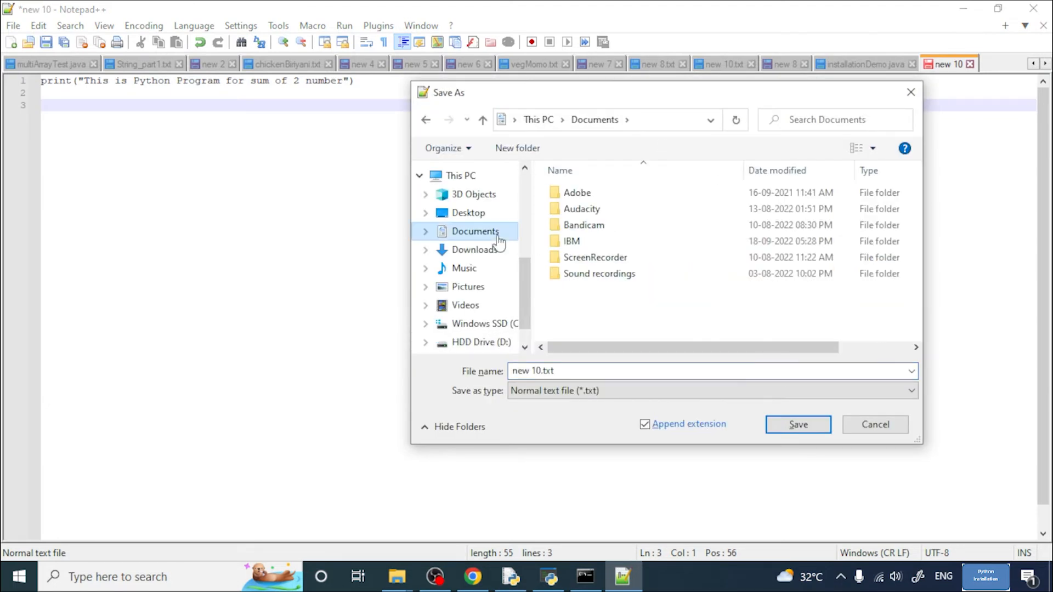
double_click(597, 241)
left_click(764, 250)
double_click(764, 251)
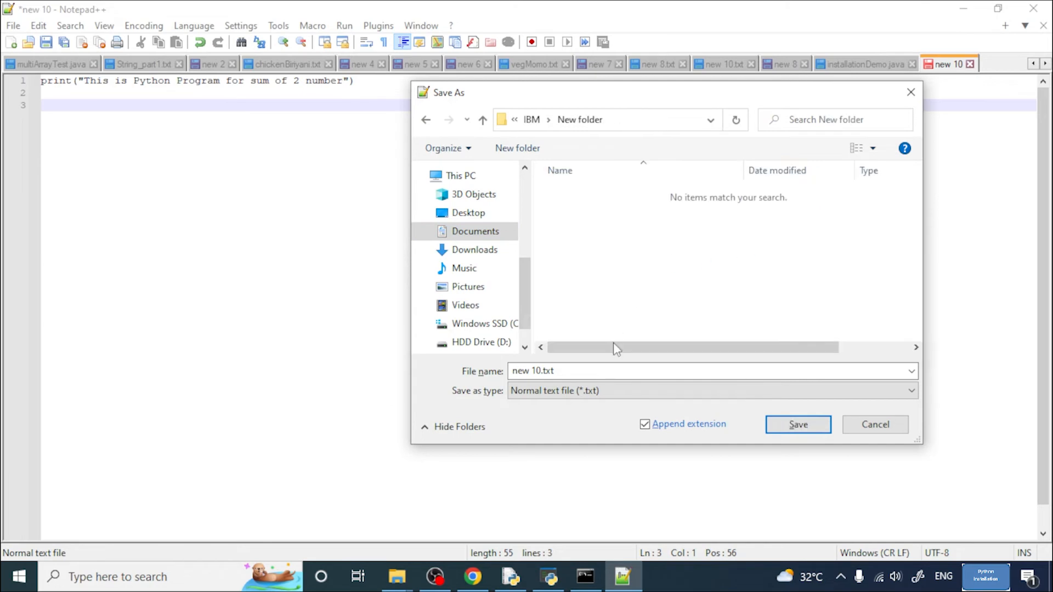
Step: Name the file sum.py and save it
left_click(592, 367)
key("Left")
key("shift+Right")
key("shift+Right")
key("shift+Right")
key("shift+Right")
key("shift+Right")
key("shift+Right")
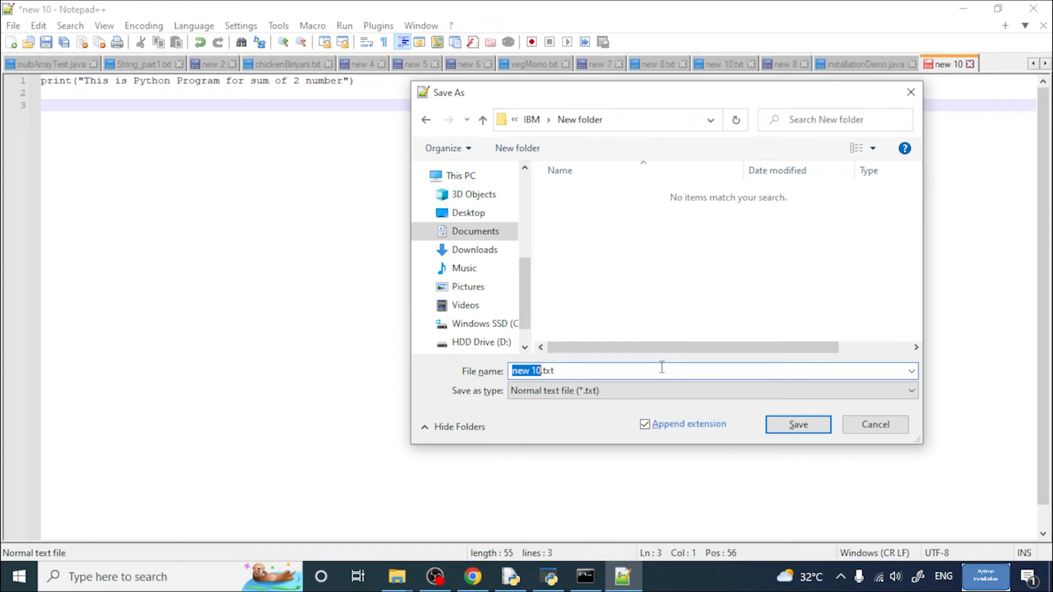
type("sum")
key("shift+Right")
key("shift+Right")
key("shift+Right")
type("py")
left_click(792, 430)
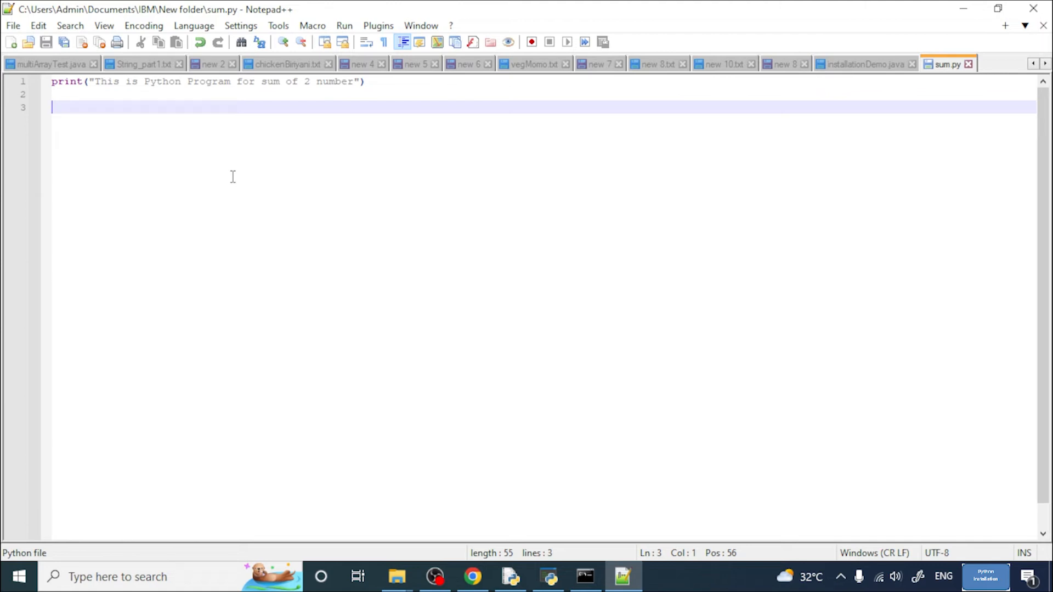
Step: Declare num1 = 10; on line 3 and num2 = 20; on line 4, leaving a blank line below them
type("num1 =")
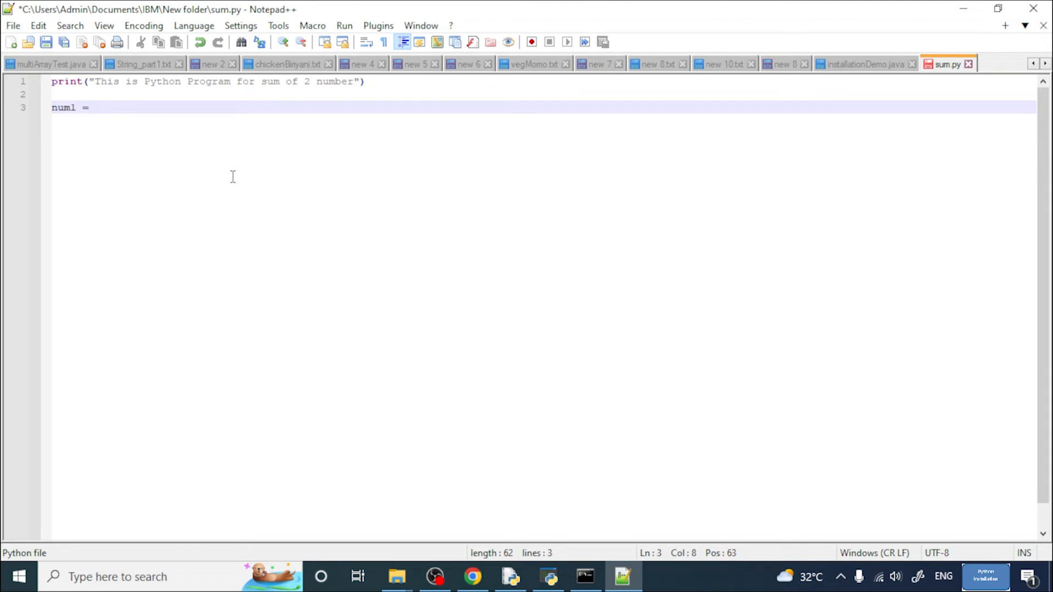
type("1;")
key("Return")
type("num")
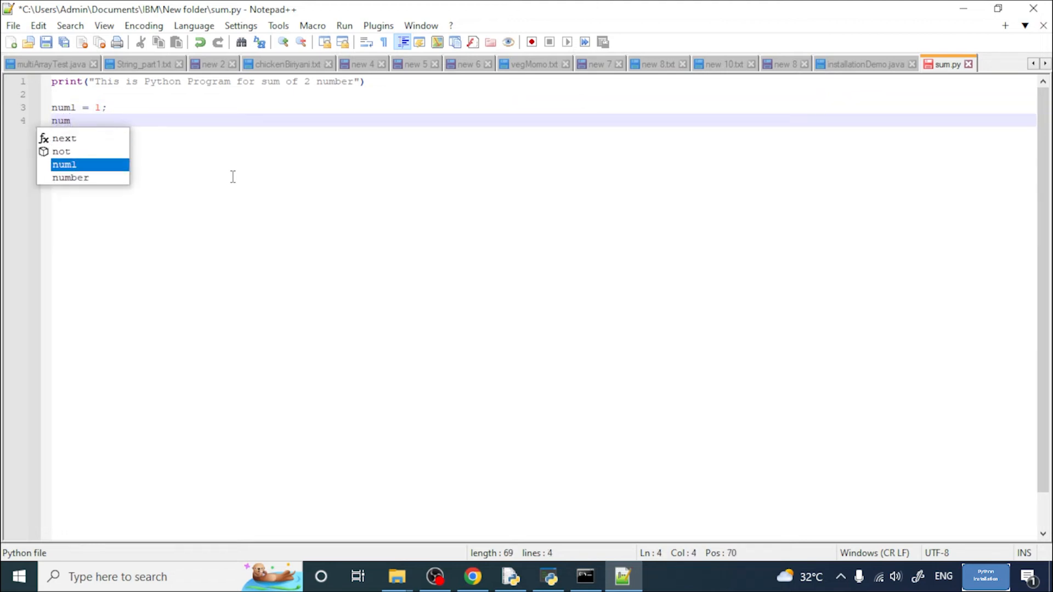
type("2 =")
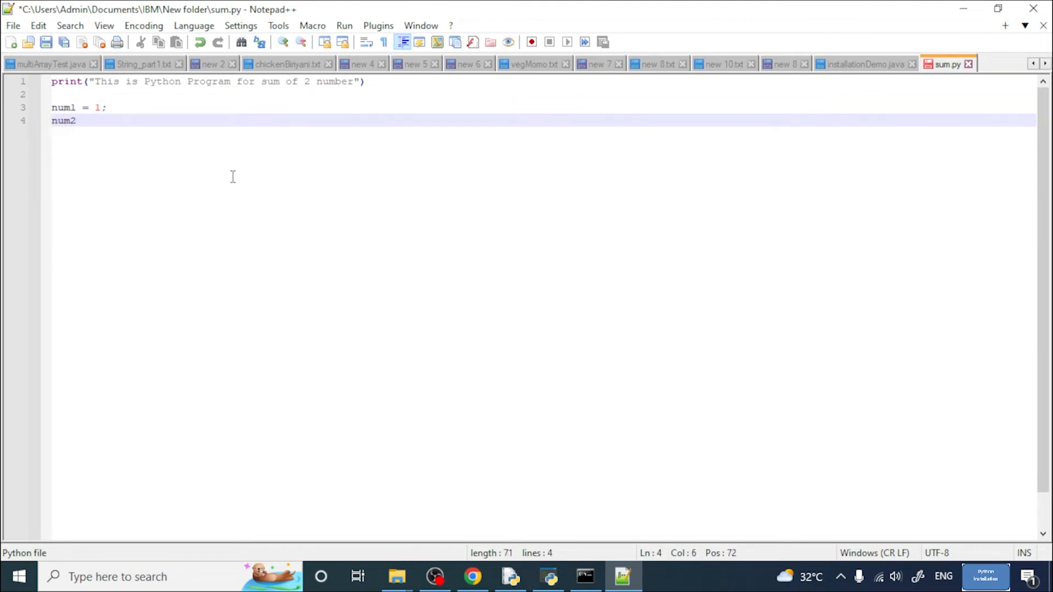
key("Up")
key("Right")
type("0")
key("Down")
type("20;")
key("Up")
key("Down")
key("Return")
key("Return")
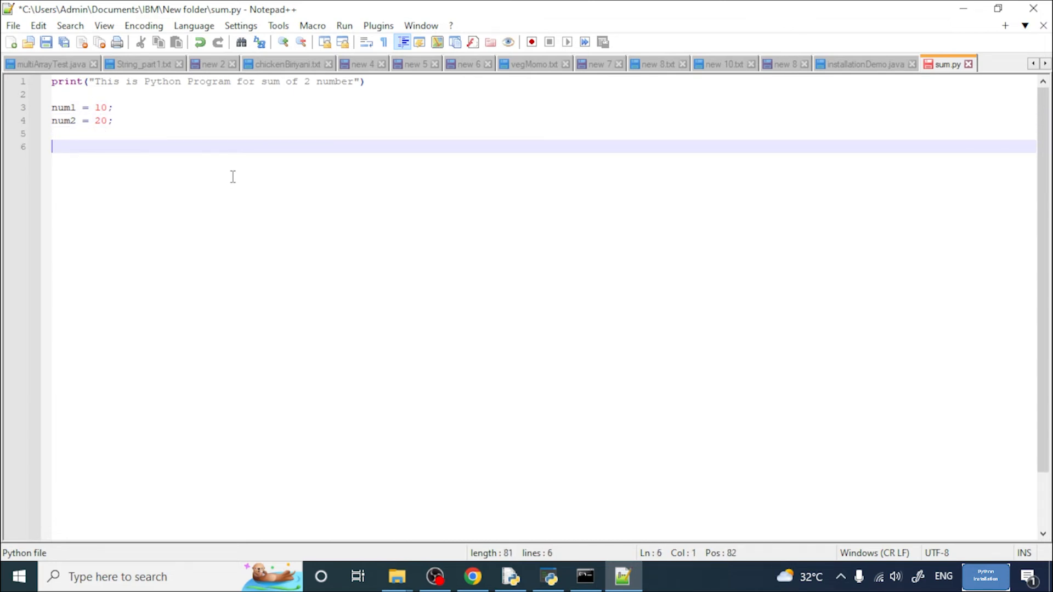
Step: Add the statement sum = num1 + num2 on line 6 and dismiss the autocomplete suggestions
type("sum = nu")
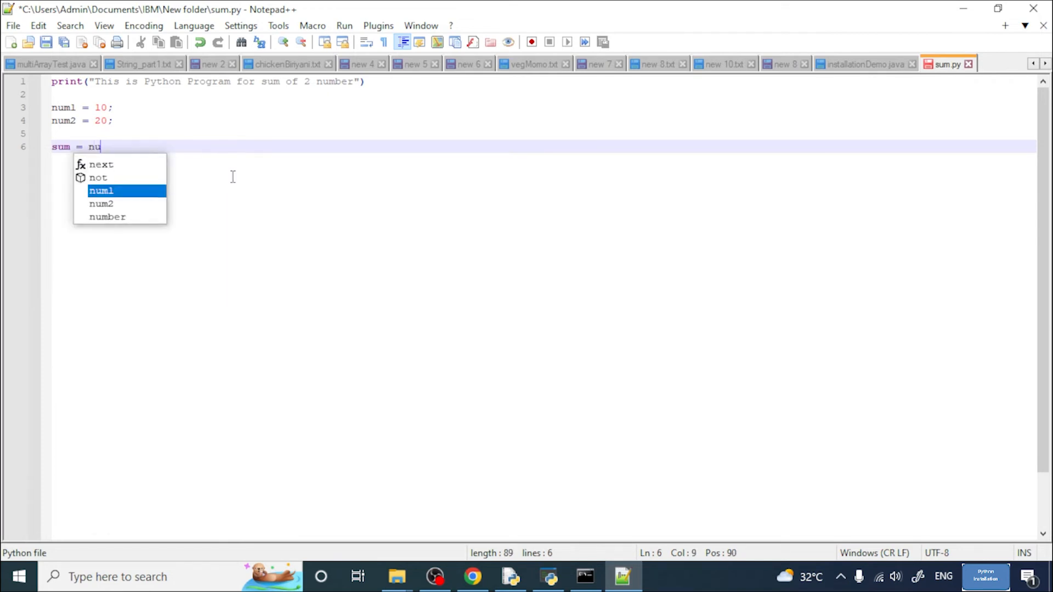
type("m1 + ")
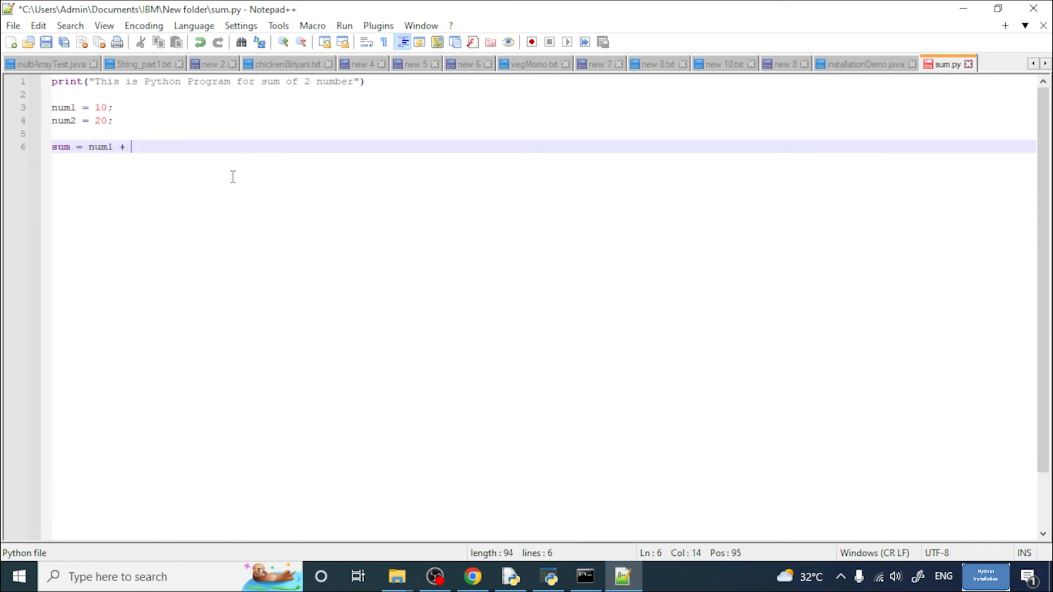
type("num")
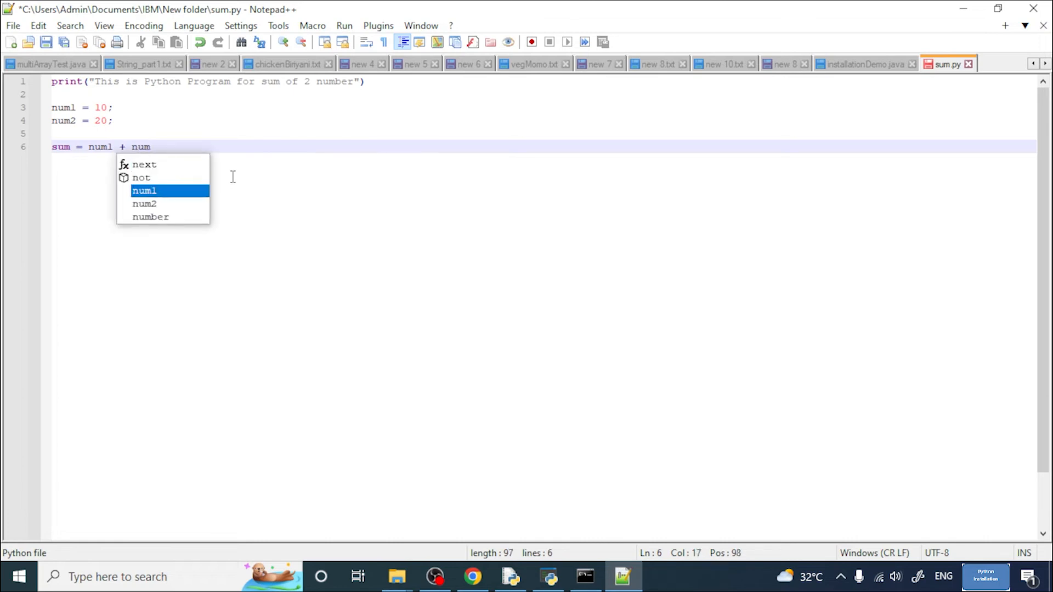
type("2")
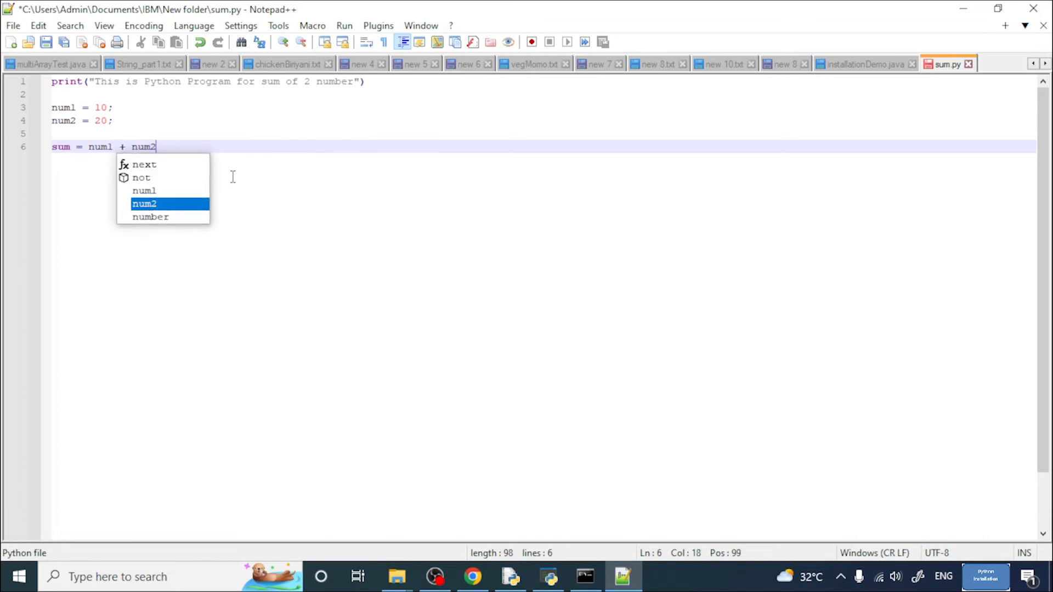
key("Up")
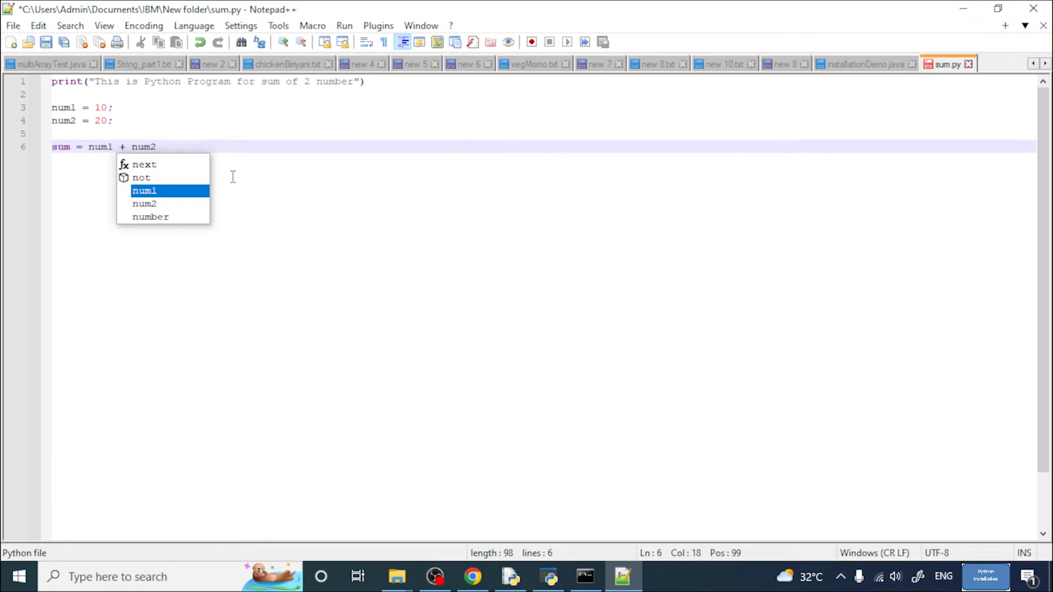
key("Escape")
key("Up")
key("Up")
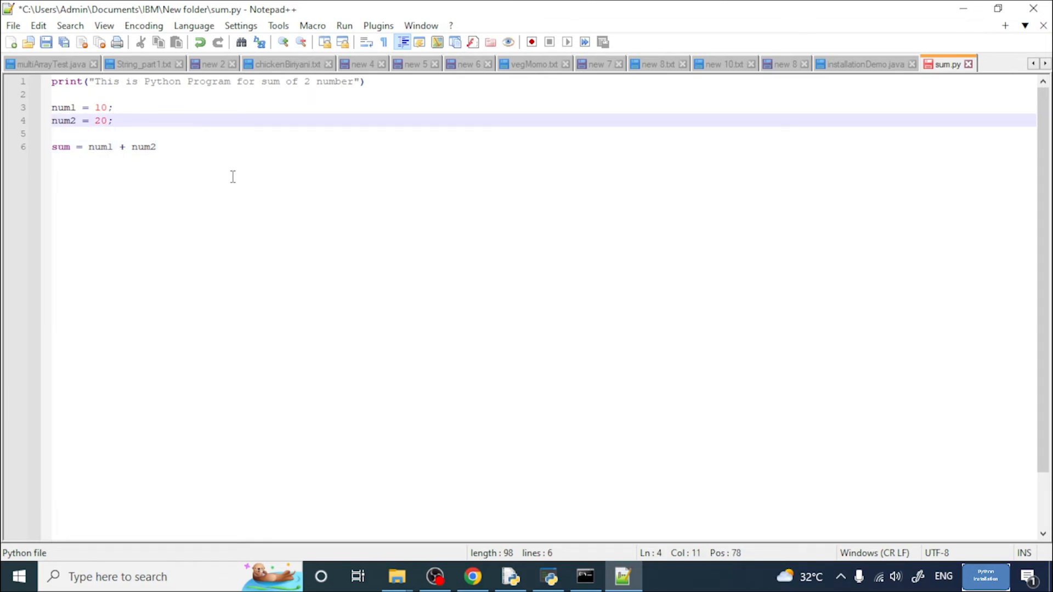
key("Down")
key("Down")
key("End")
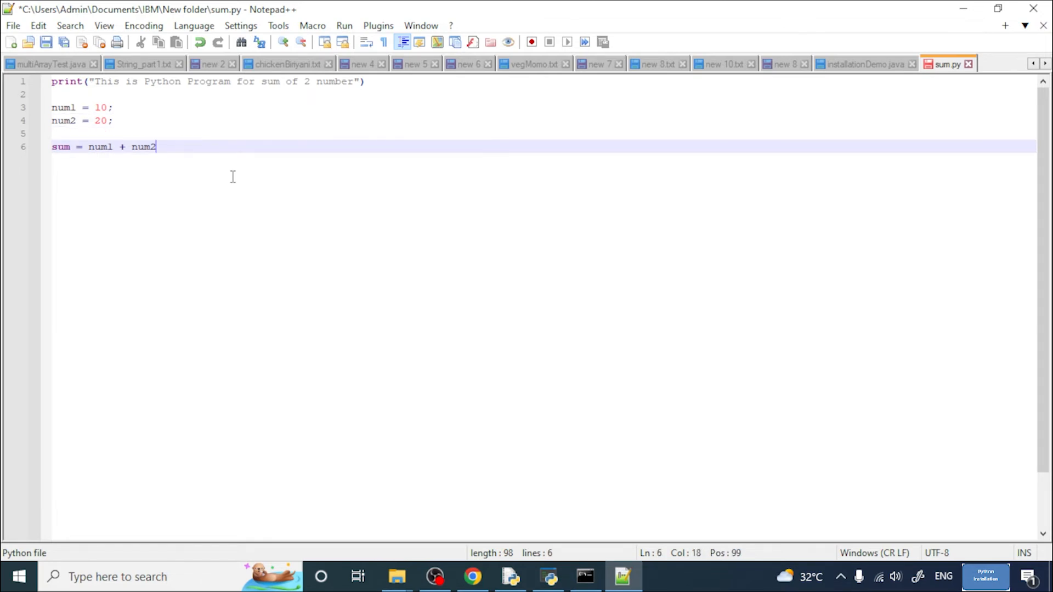
Step: Remove the semicolons from the end of the num1 and num2 assignments
key("Up")
key("Up")
key("BackSpace")
key("Up")
key("Down")
key("Down")
key("Down")
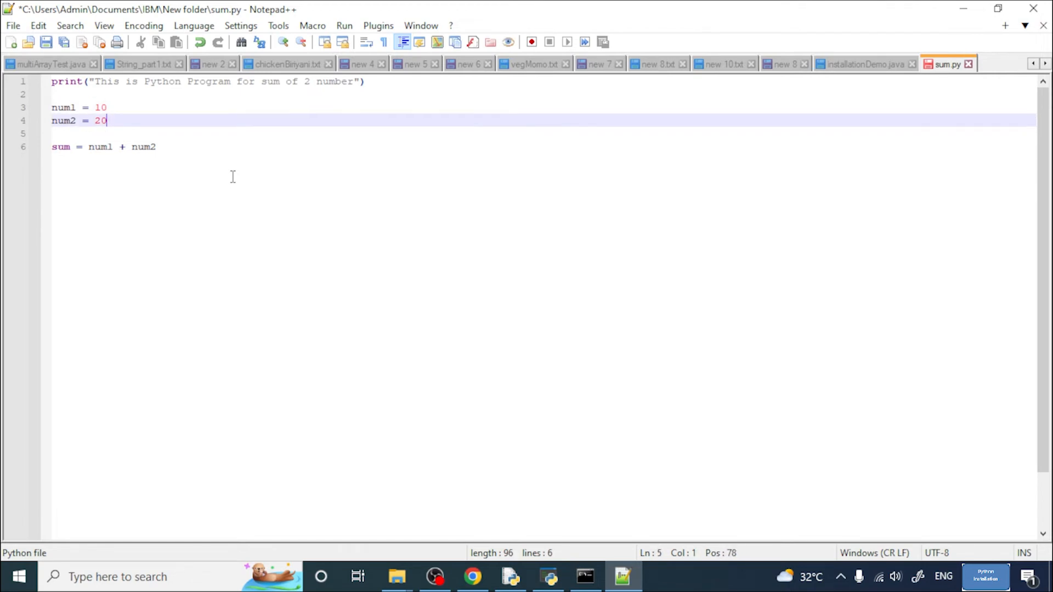
Step: Leave a blank line below the sum statement and start a print( call on line 8
key("End")
key("Return")
key("Return")
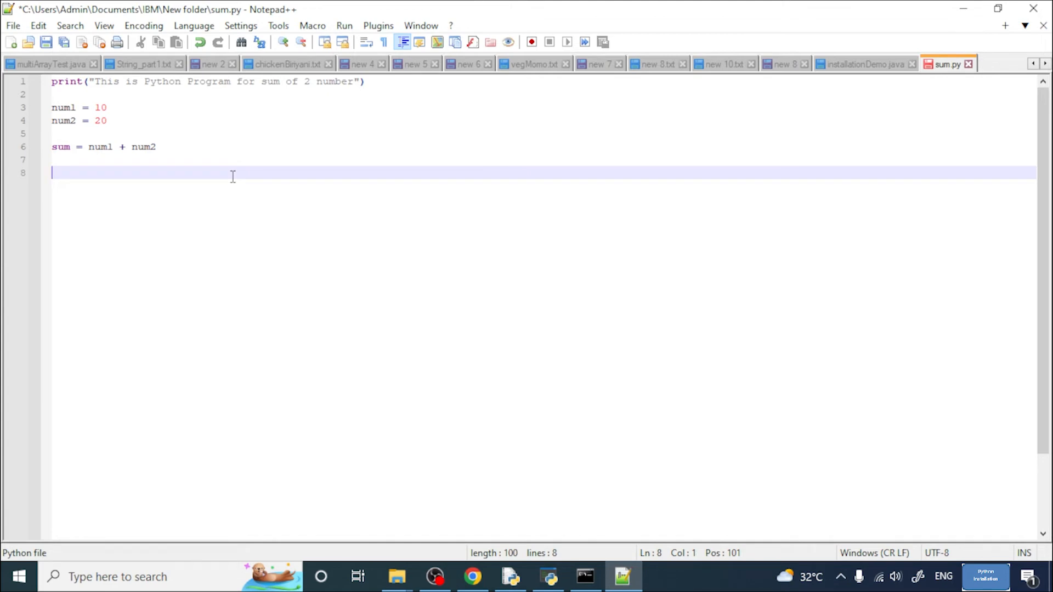
type("print")
type("(")
type("\"\"")
key("BackSpace")
key("BackSpace")
type("The")
key("BackSpace")
key("BackSpace")
key("BackSpace")
type("\"\"")
key("Left")
type("The")
key("BackSpace")
key("BackSpace")
key("BackSpace")
key("Right")
key("BackSpace")
key("BackSpace")
Step: Enter the single-quoted text 'The sum of {0}' inside the print call's parentheses
type("''")
key("Left")
type("The sum")
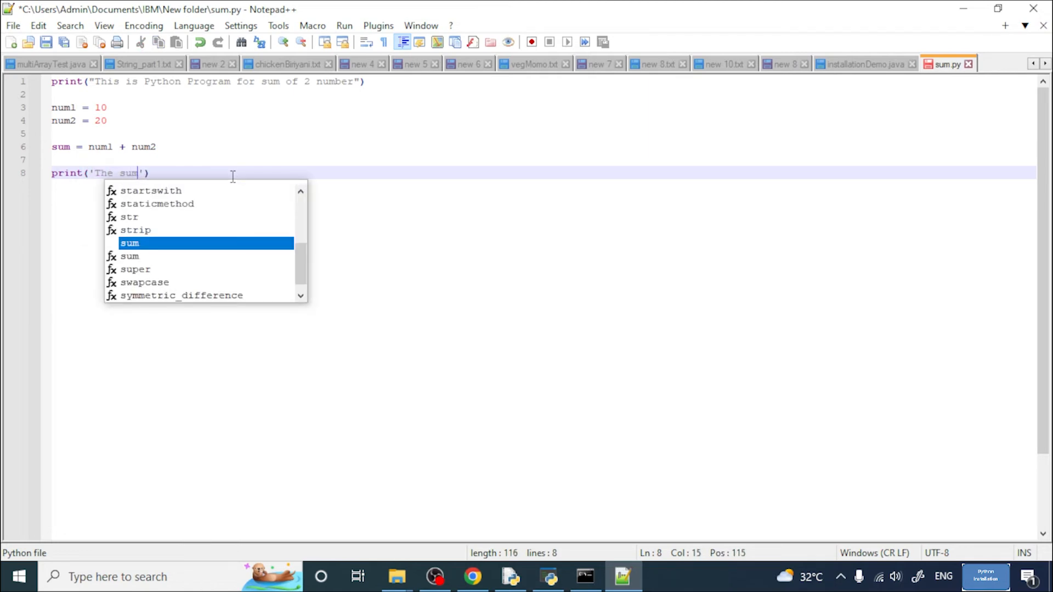
type(" of {}")
key("Left")
type("0")
key("Right")
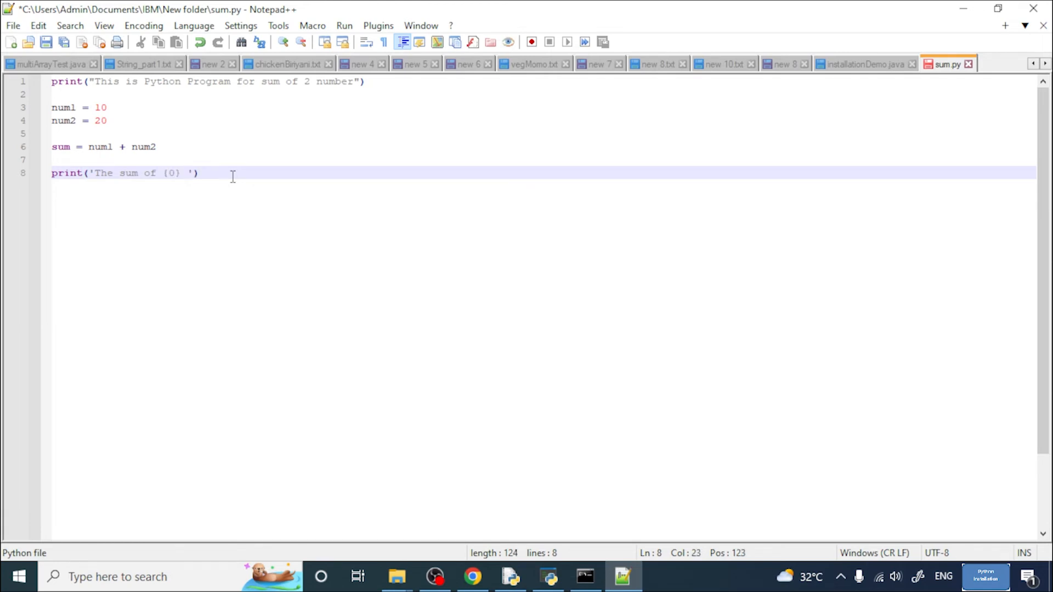
Step: Extend the quoted text with and {1} after the {0} placeholder
type("and ")
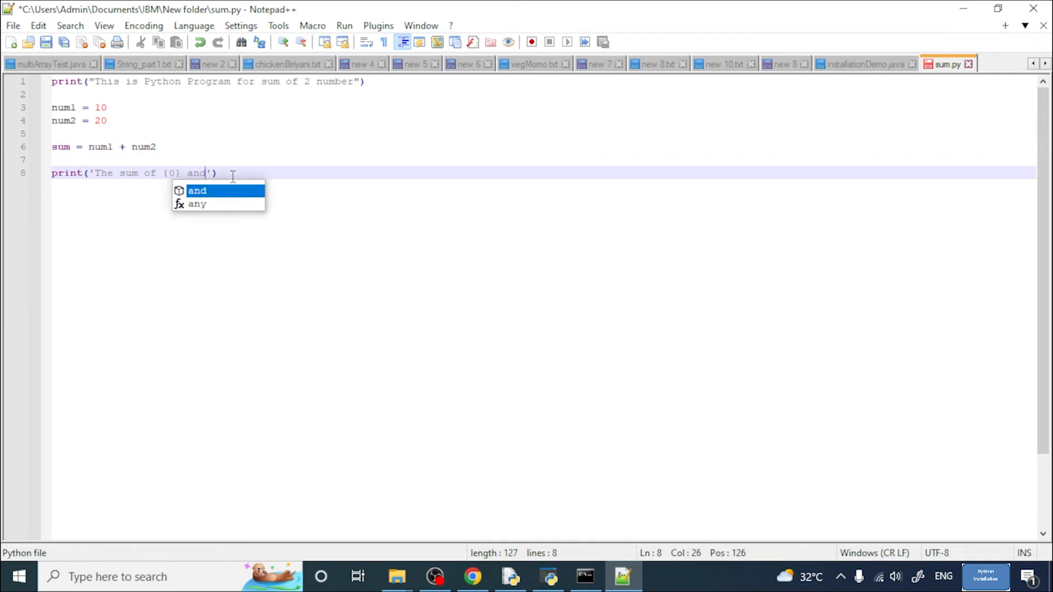
type("{1}")
key("Left")
type("1")
key("Right")
type("'")
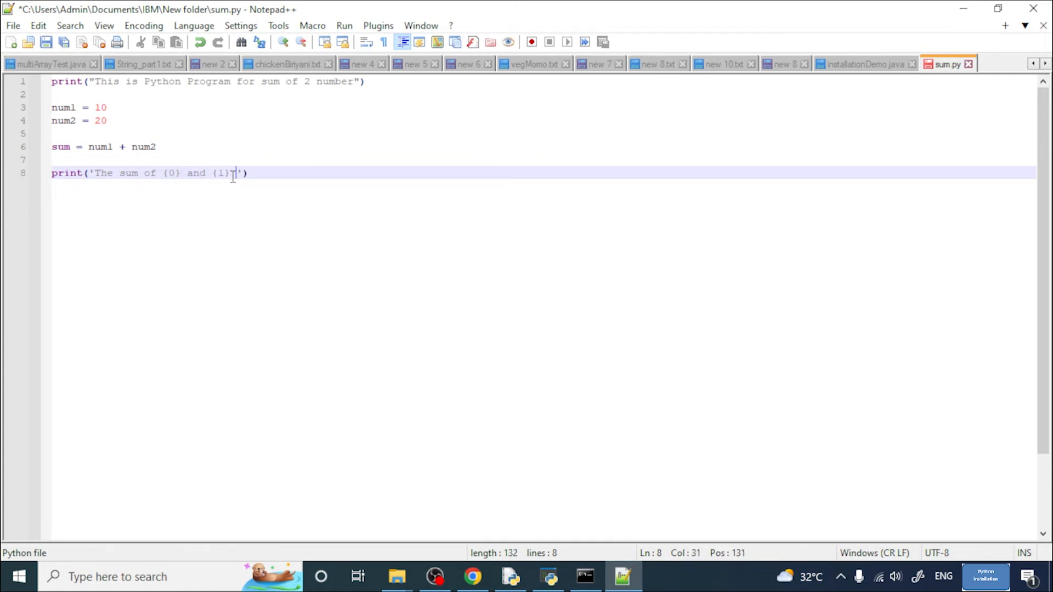
Step: Complete the quoted text with is {2} and append .format after the closing quote
type("is ")
type("{}")
type("2")
key("Right")
key("Right")
type(".format")
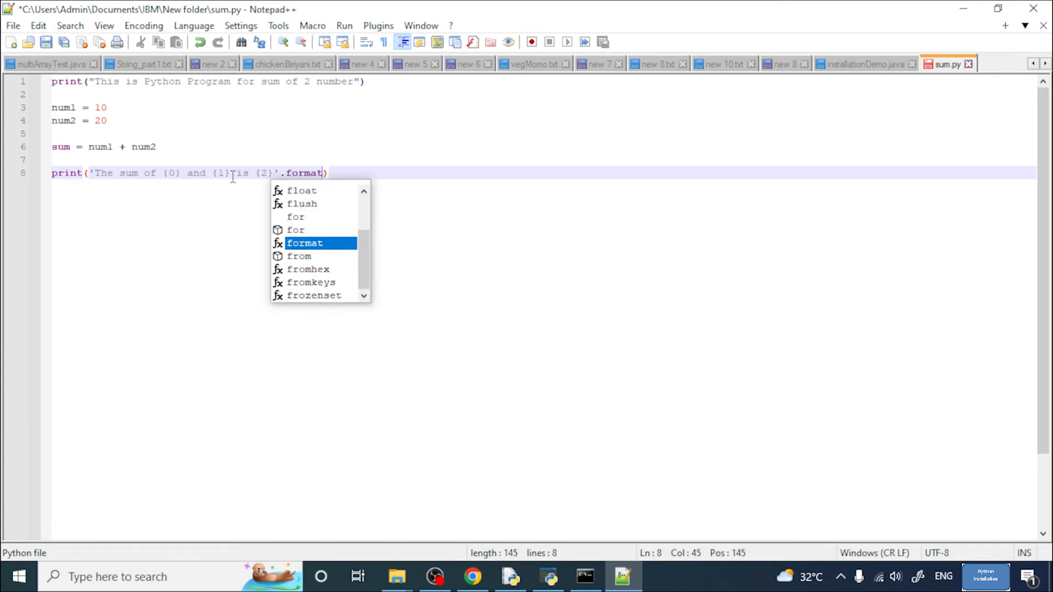
Step: Pass num1, num2 and sum as the arguments of the format call
type("(num)")
key("Left")
type("num")
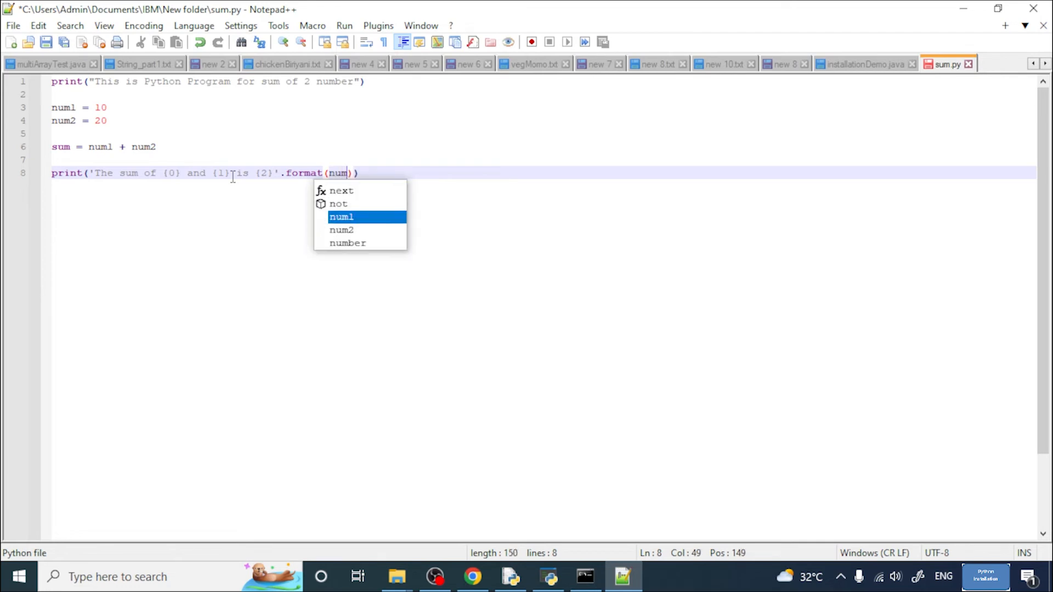
key("Return")
type(",nu")
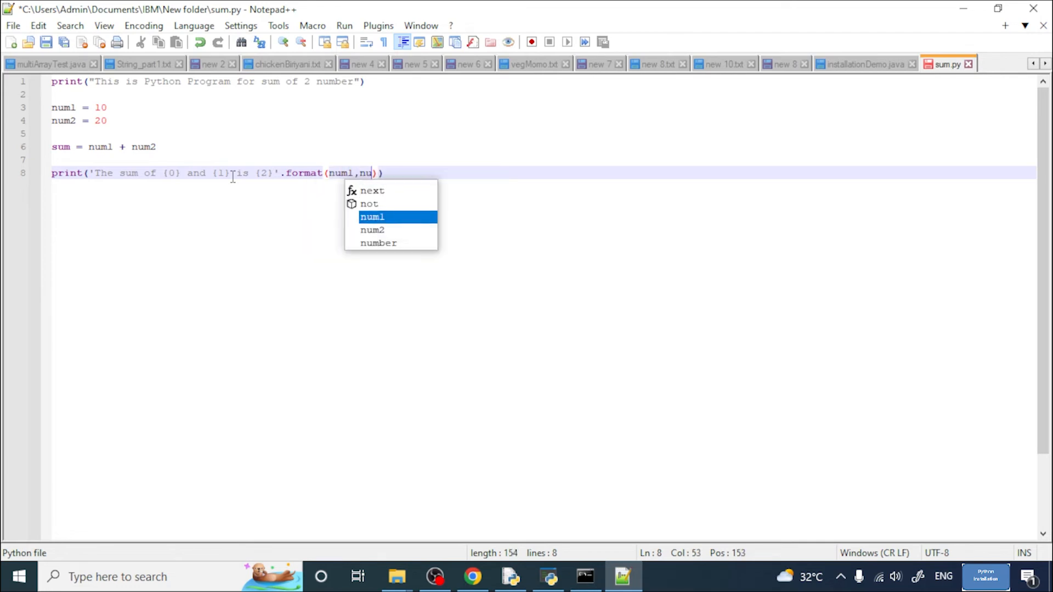
type("m2, sum")
Step: Tidy the spacing of the format arguments to read (num1, num2, sum) and save the file
key("Left")
key("Left")
key("Left")
key("Left")
key("Left")
key("Left")
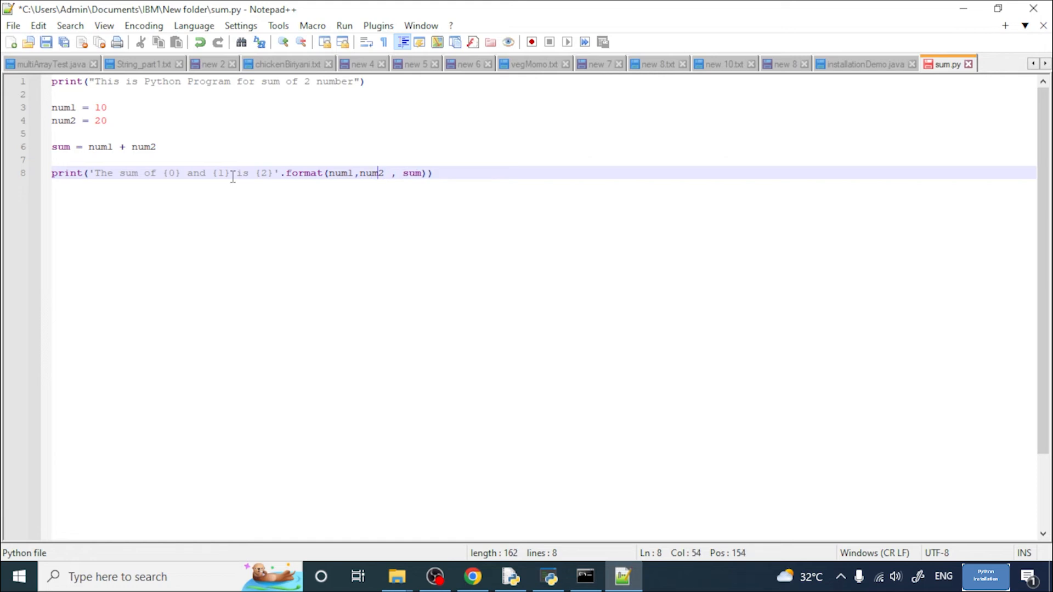
key("Delete")
key("Left")
key("Left")
key("Left")
key("End")
key("ctrl+s")
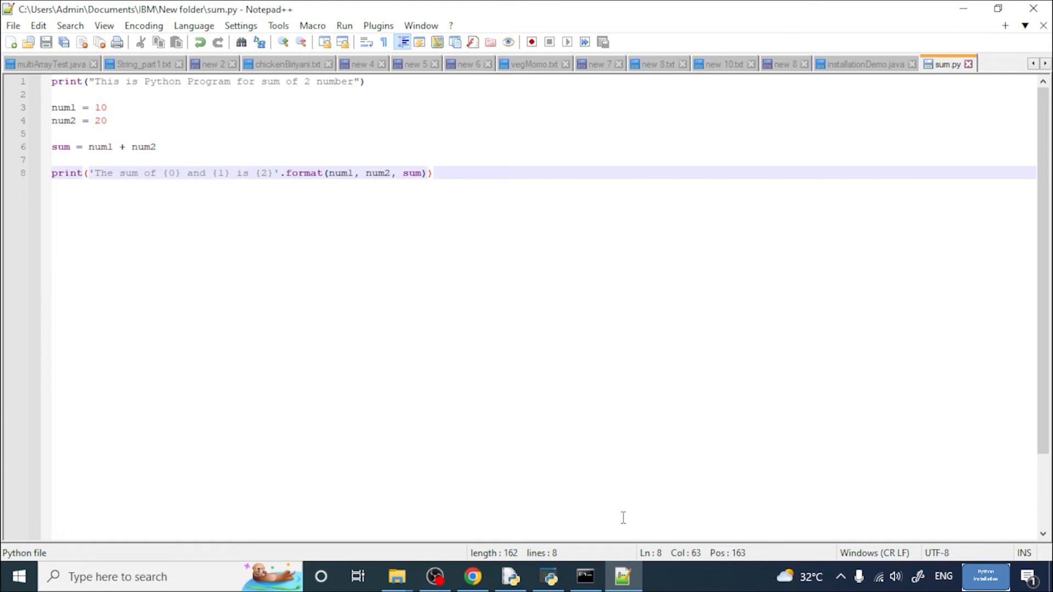
Step: Switch to Command Prompt, change to the Documents directory and list its contents
left_click(585, 576)
left_click(467, 224)
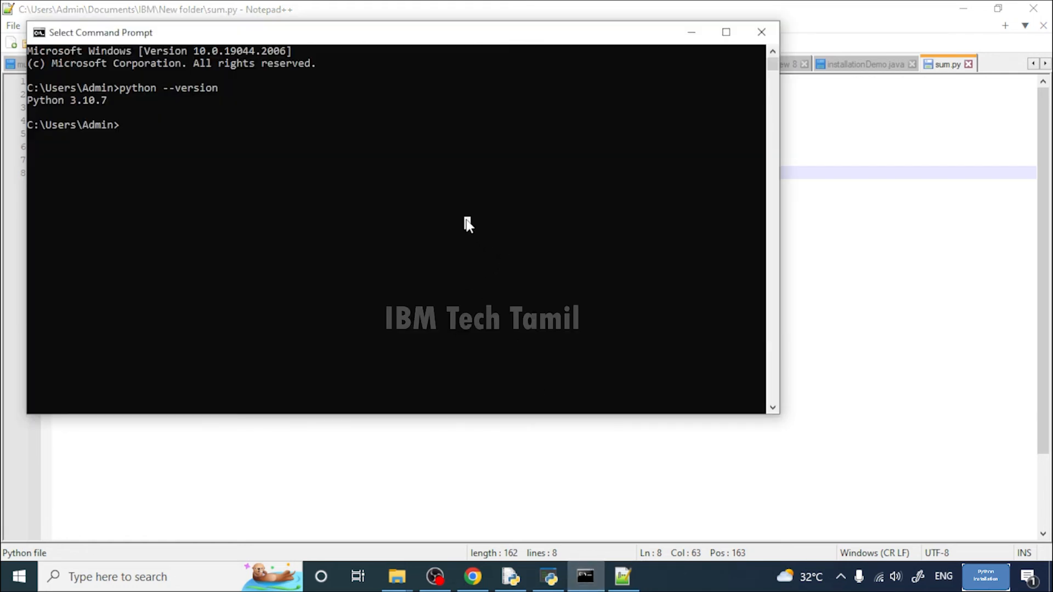
type("cd Documents")
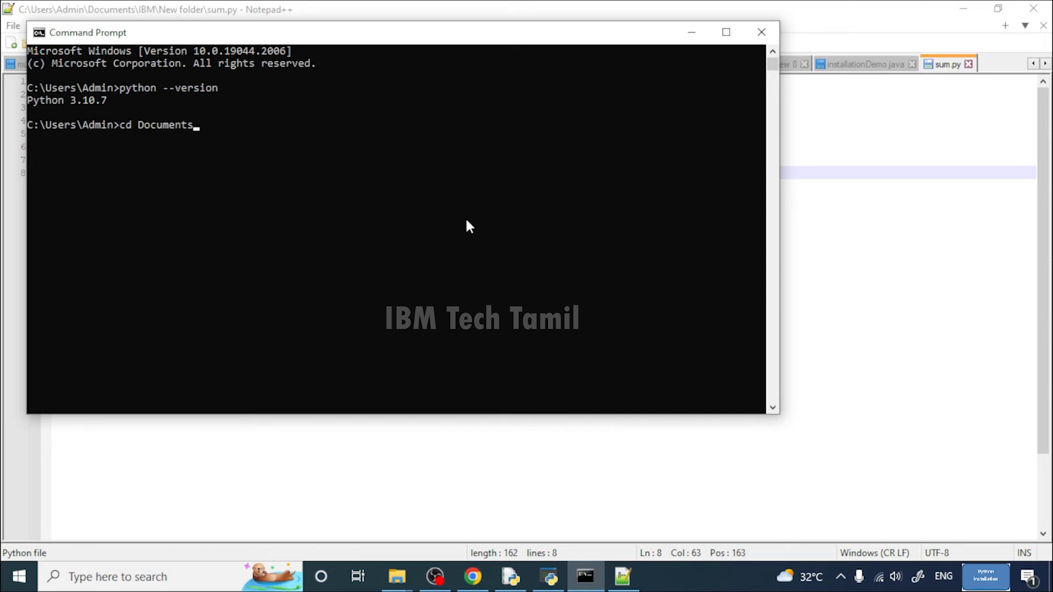
key("Return")
type("dir")
key("Return")
Step: Change into IBM and then its "New folder" directory, listing the contents of each
type("cd IBM")
key("Return")
type("dir")
key("Return")
type("cd \"N")
key("Tab")
key("Return")
type("dir")
key("Return")
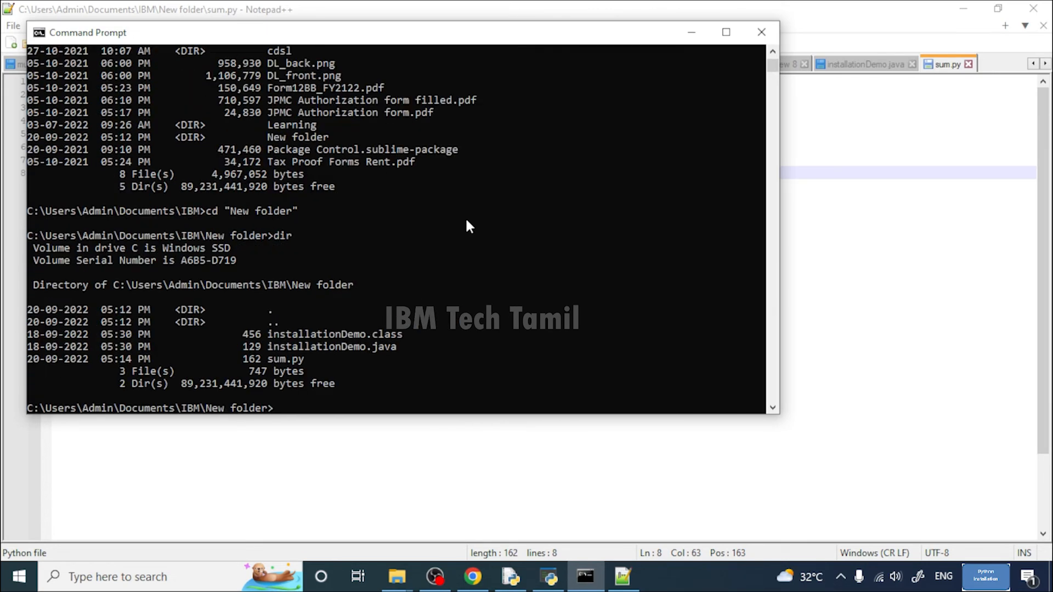
Step: Run the program with python sum.py
type("python sum.py")
key("Return")
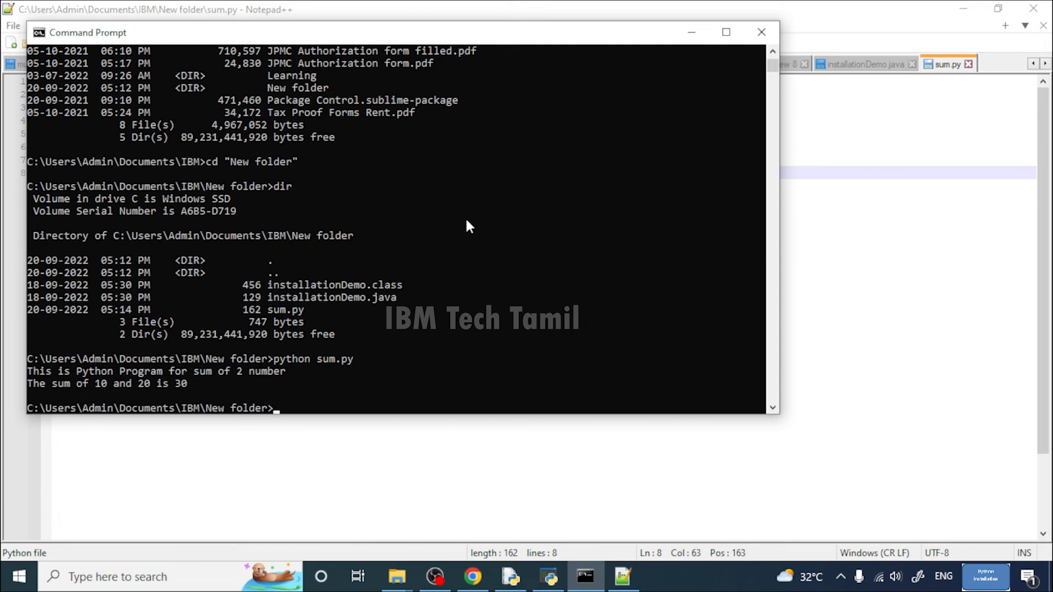
Step: Return to Notepad++ and examine how the placeholders {0}, {1} and {2} correspond to num1, num2 and sum
left_click(307, 455)
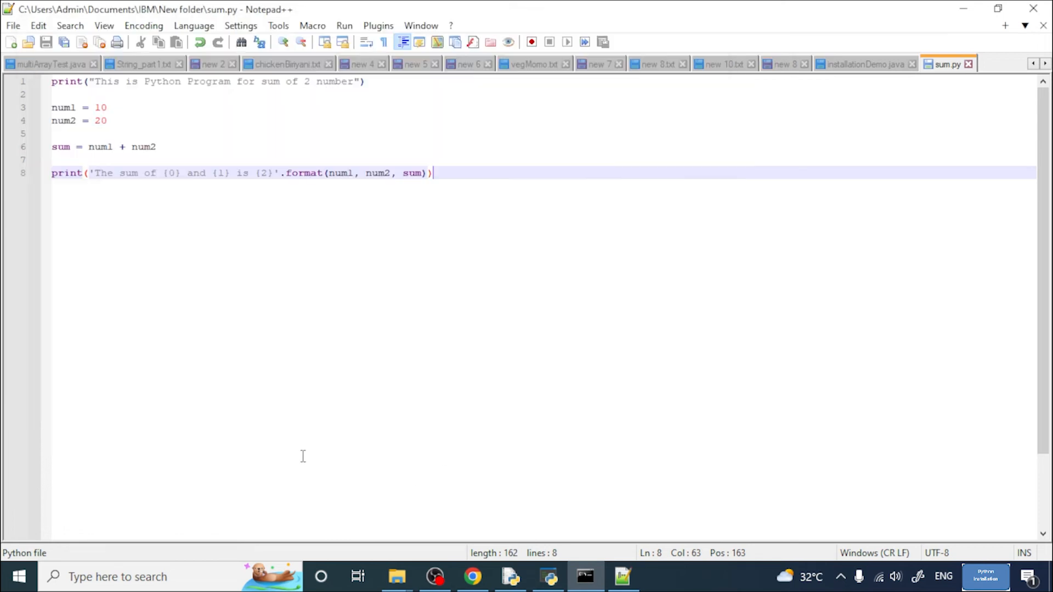
double_click(341, 174)
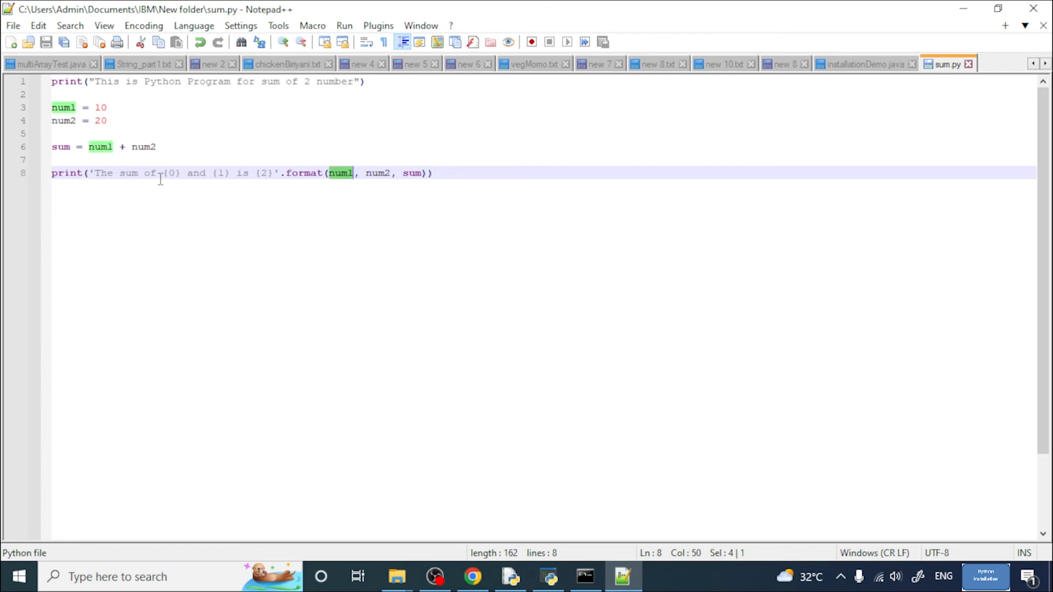
left_click_drag(163, 173, 224, 173)
double_click(350, 174)
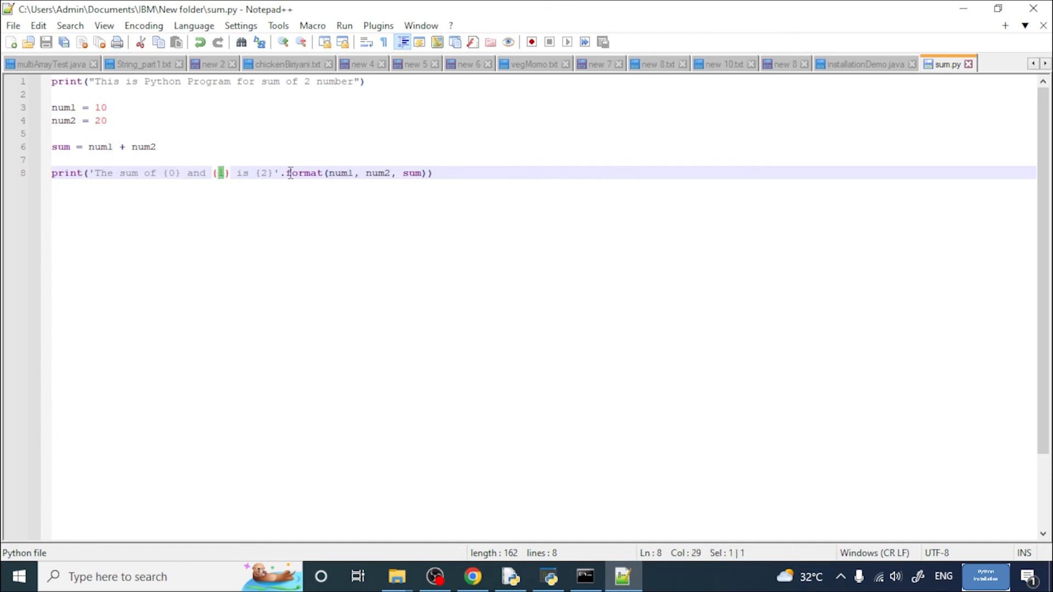
double_click(377, 173)
left_click_drag(255, 174, 274, 174)
double_click(412, 173)
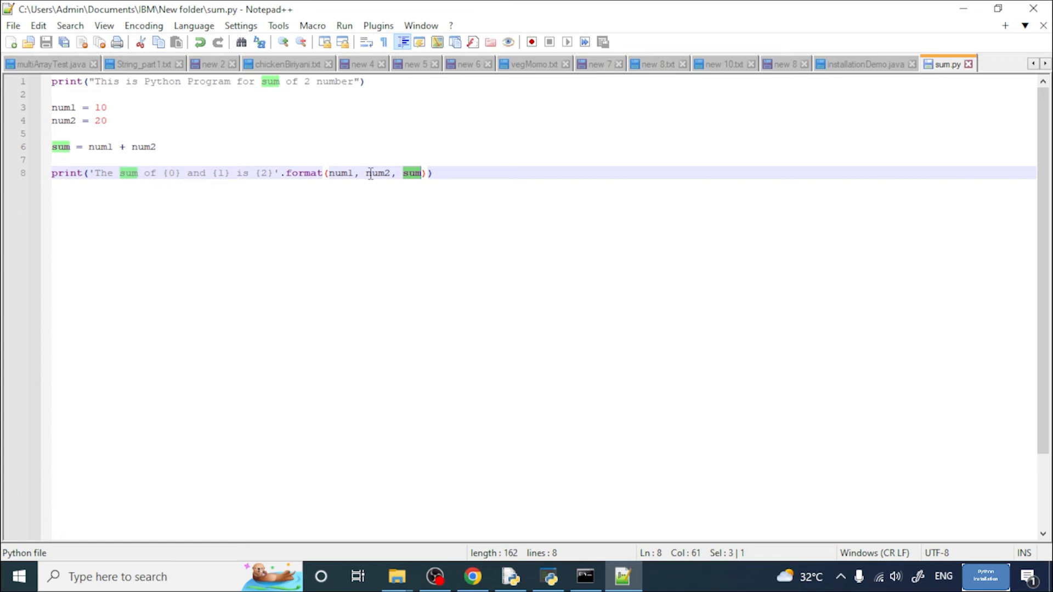
Step: Leave two blank lines below the print statement and add num3 = input('Enter 1st Number: ') on line 11
left_click(458, 167)
key("Return")
key("Return")
key("Return")
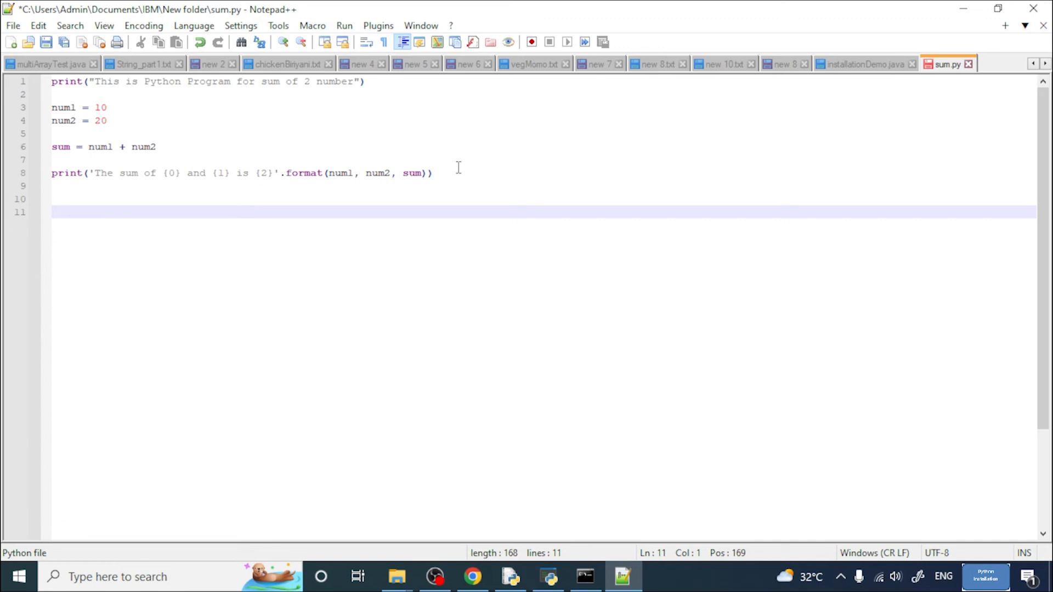
type("num 3 = inpu")
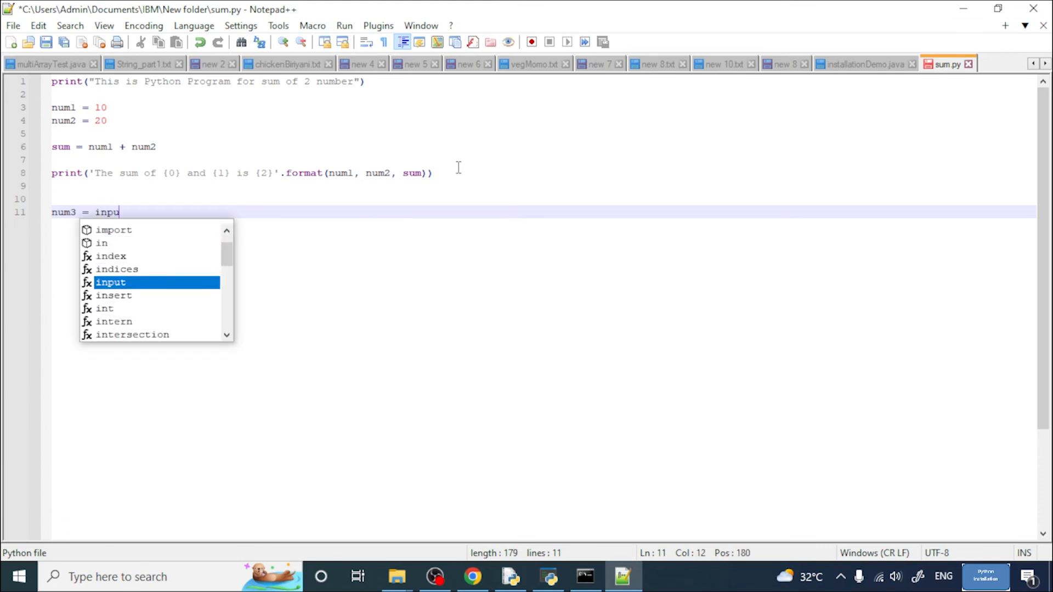
key("Return")
type("()'Enter ")
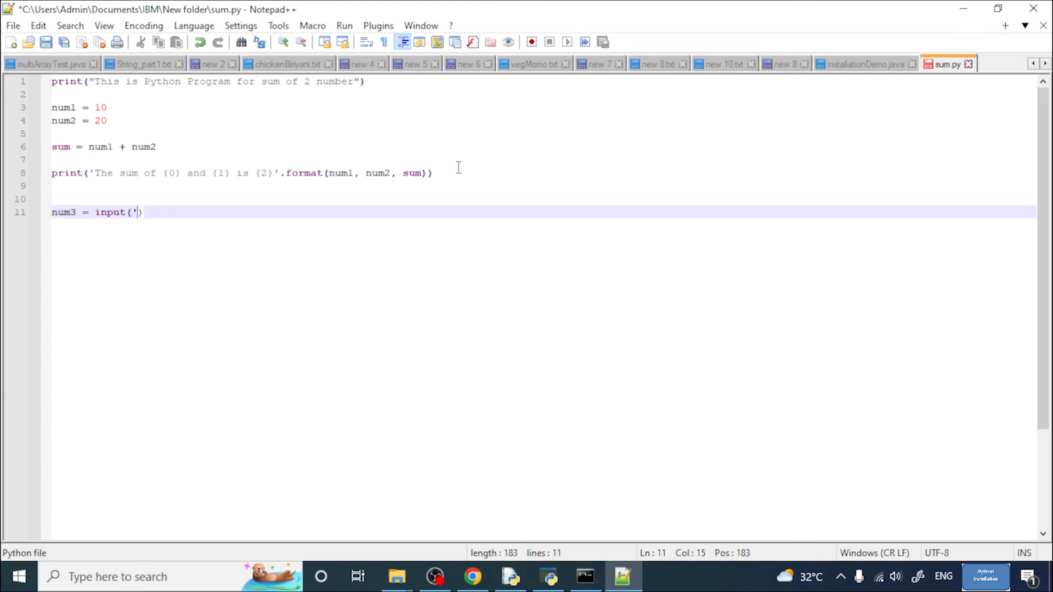
type("1st Number'")
key("Left")
type(":")
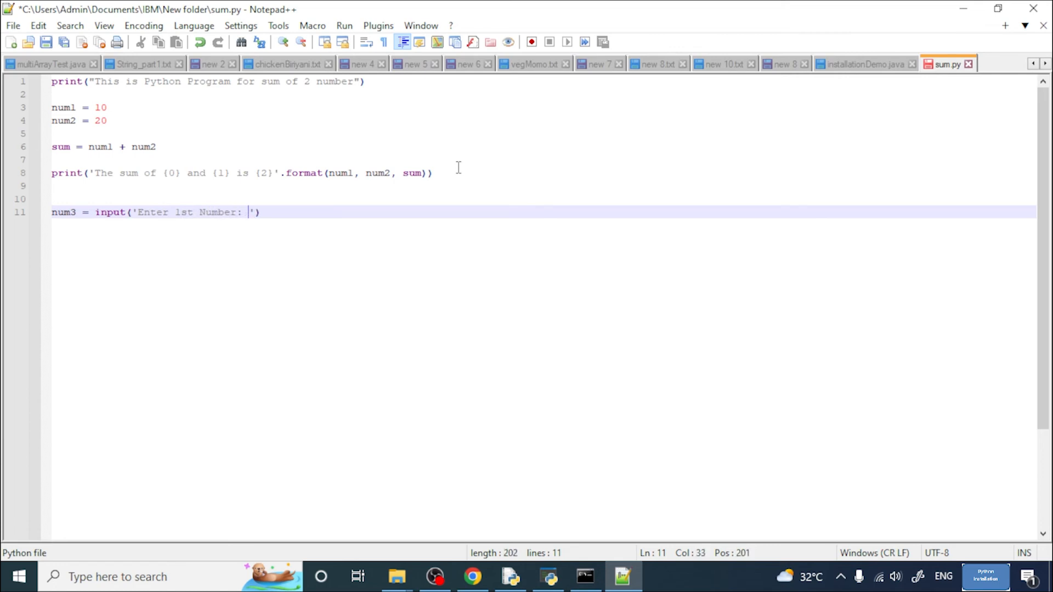
Step: Add num4 = input('Enter 2nd Number: ') on line 12
key("End")
key("Return")
type("num")
key("BackSpace")
type("m4")
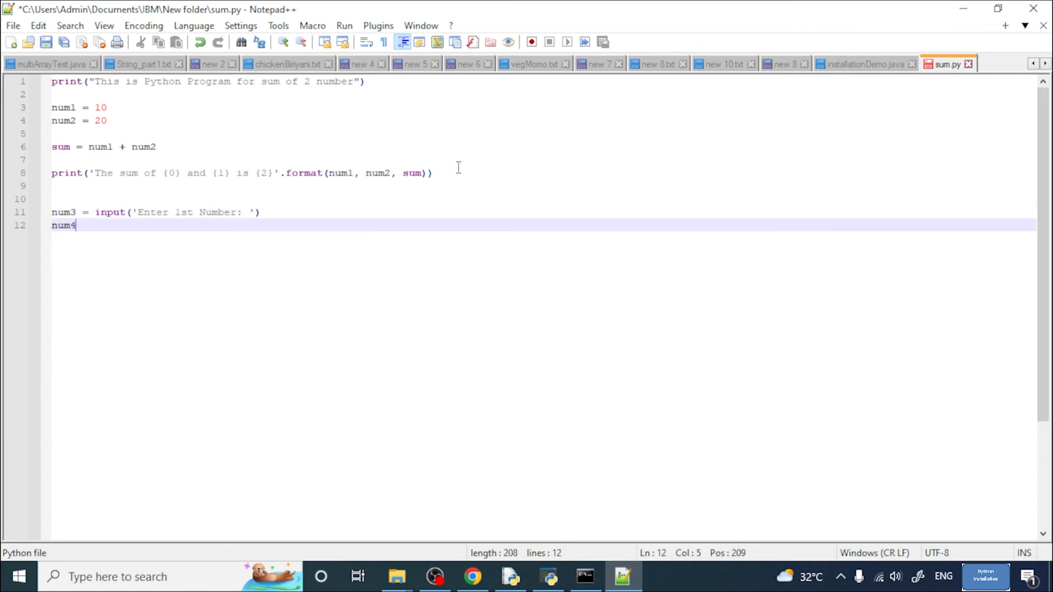
type(" = input('Enter '")
key("Left")
type("ent")
key("BackSpace")
key("BackSpace")
key("BackSpace")
type("Enter 2nd Number:")
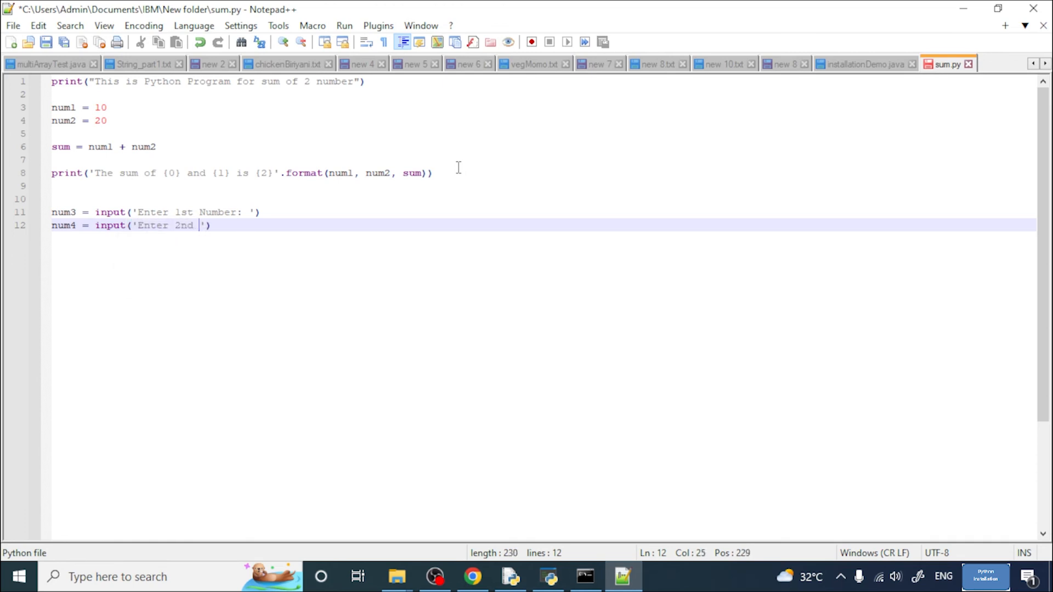
Step: Leave a blank line and add the statement sum = num3 + num4 on line 14
key("End")
key("Return")
key("Return")
type("su")
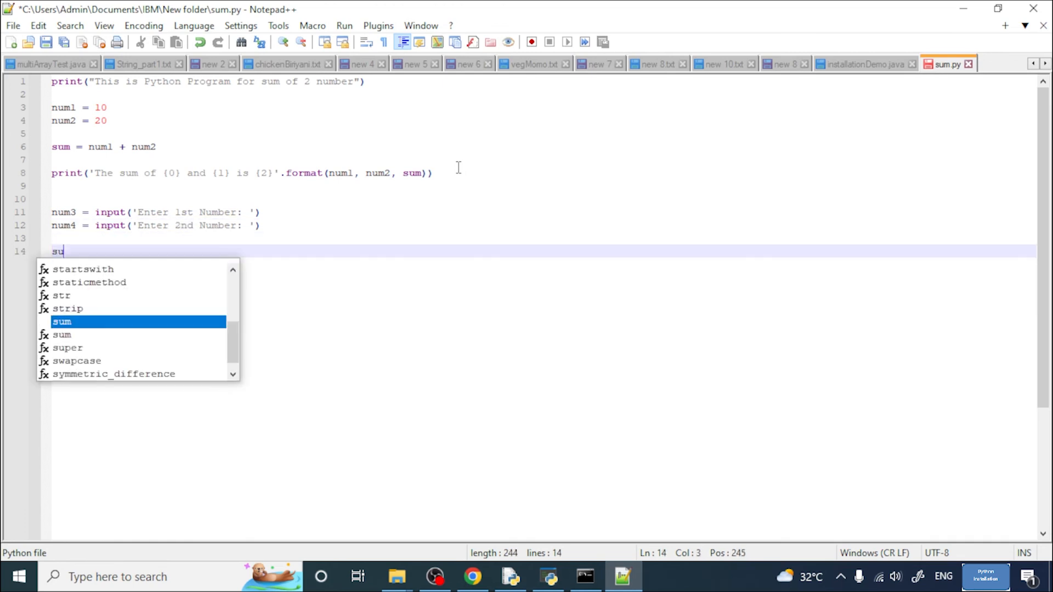
type("m = num3 + num")
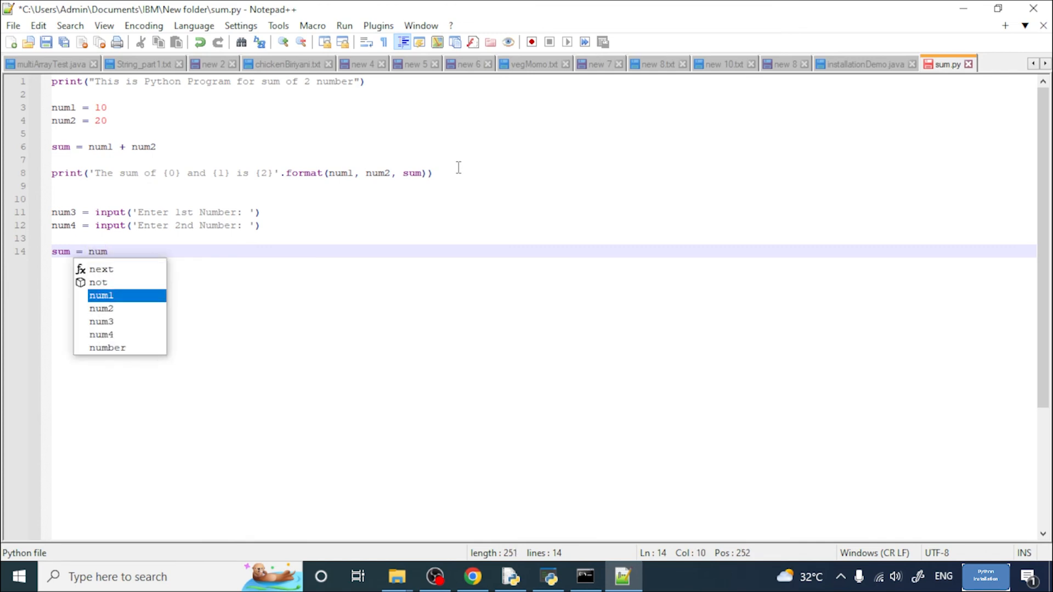
key("Down")
key("Down")
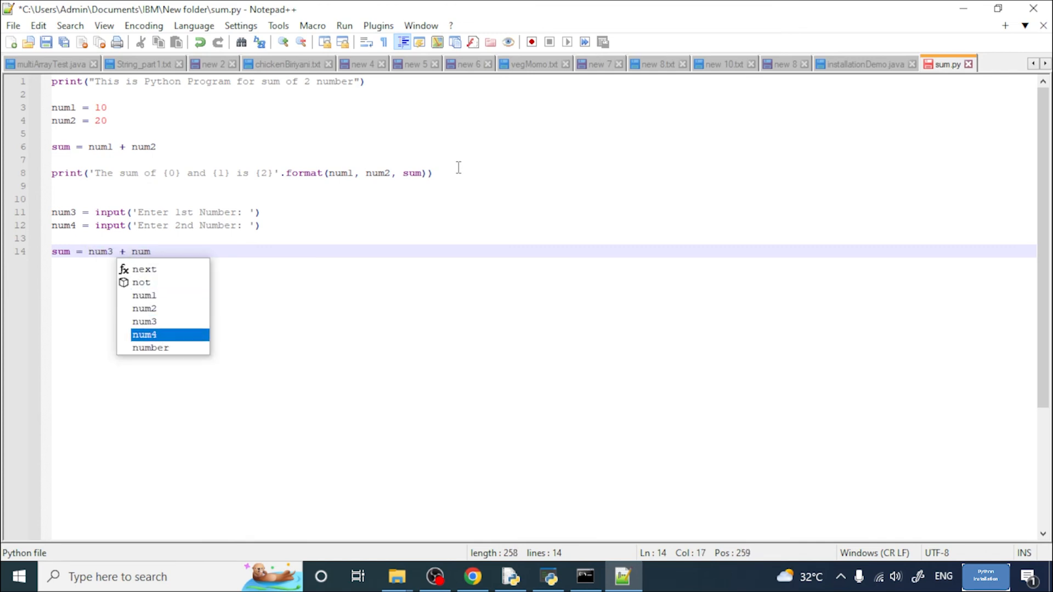
key("Return")
Step: Copy the print statement from line 8 and paste it on line 16, leaving a blank line below the sum statement
key("Up")
key("Up")
key("Up")
key("Up")
key("Up")
key("Up")
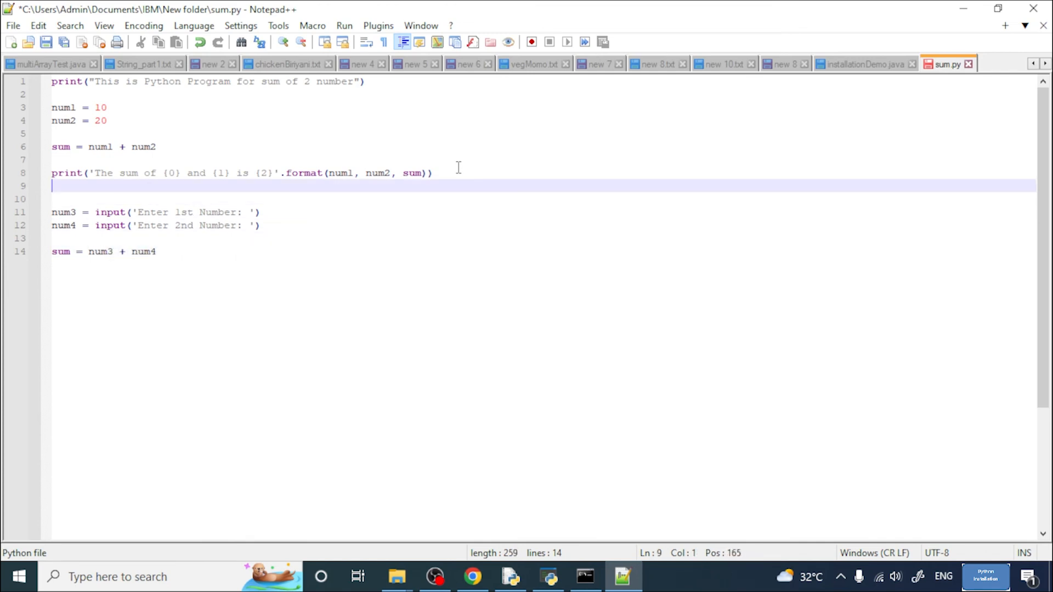
key("shift+End")
key("Home")
key("shift+End")
key("ctrl+c")
key("Down")
key("Down")
key("ctrl+End")
key("Return")
key("Return")
key("ctrl+v")
Step: Change the first two format arguments of the print statement on line 16 to num3 and num4
key("Left")
key("Left")
key("Left")
key("Left")
key("Left")
key("Left")
key("Left")
key("Left")
key("Left")
key("Left")
key("Left")
key("Left")
key("Left")
key("shift+Left")
type("3")
key("Right")
key("Right")
key("Right")
key("Right")
key("Right")
key("shift+Right")
type("4")
Step: Rename the variable sum on line 14 to sum1
key("Up")
key("Up")
key("Left")
key("Left")
key("Left")
key("Left")
key("Left")
key("Left")
key("Left")
key("Left")
key("Left")
key("Left")
key("Left")
type("1")
Step: Change the last format argument on line 16 to sum1 and save sum.py
key("Down")
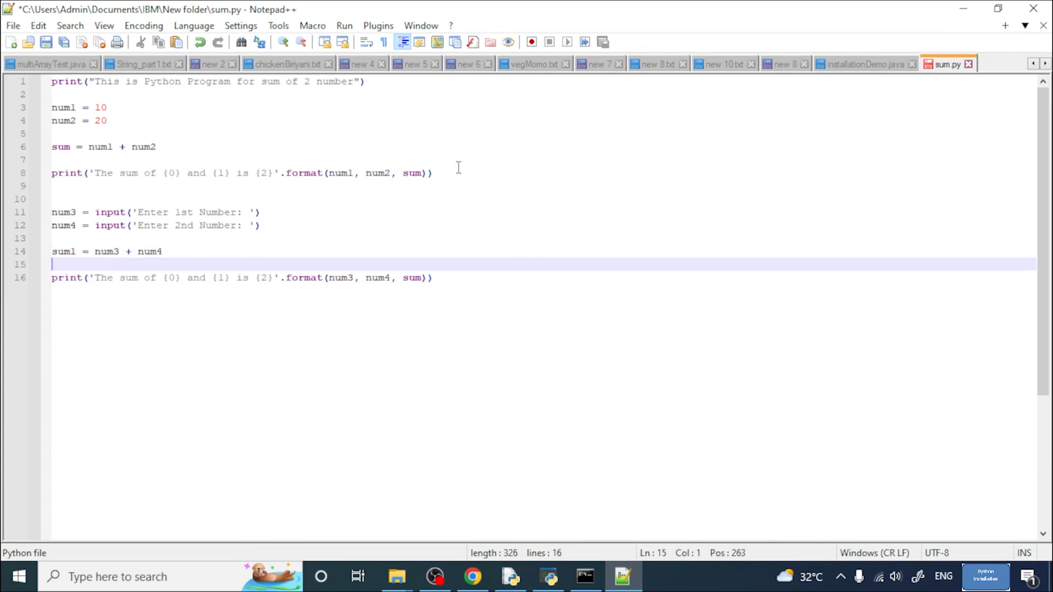
key("Down")
key("End")
key("Left")
key("Left")
type("1")
key("ctrl+s")
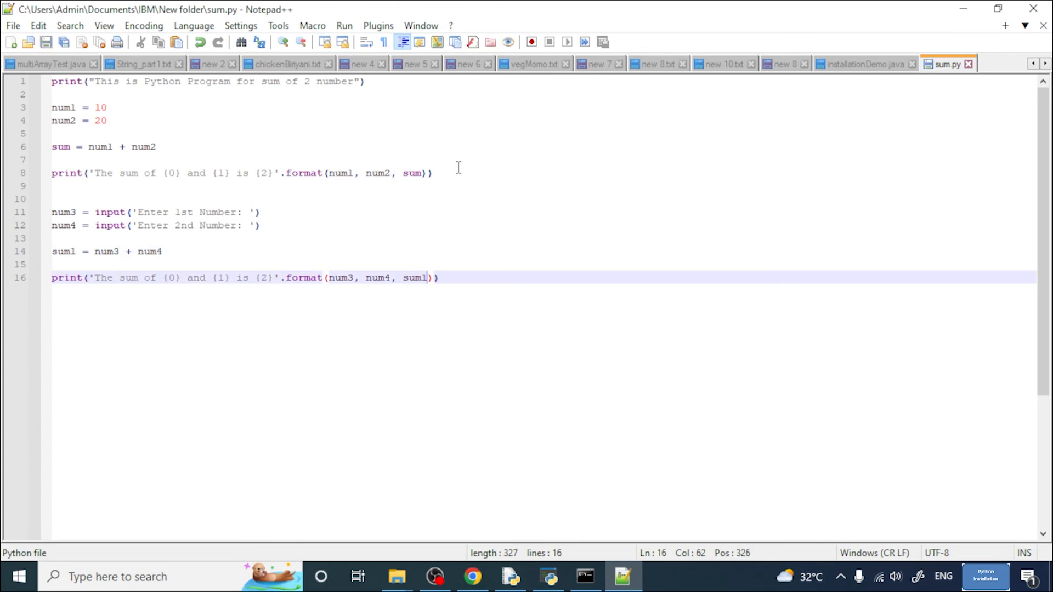
Step: Switch to Command Prompt and run python sum.py, entering 30 as the first number and 10 as the second
key("alt+Tab")
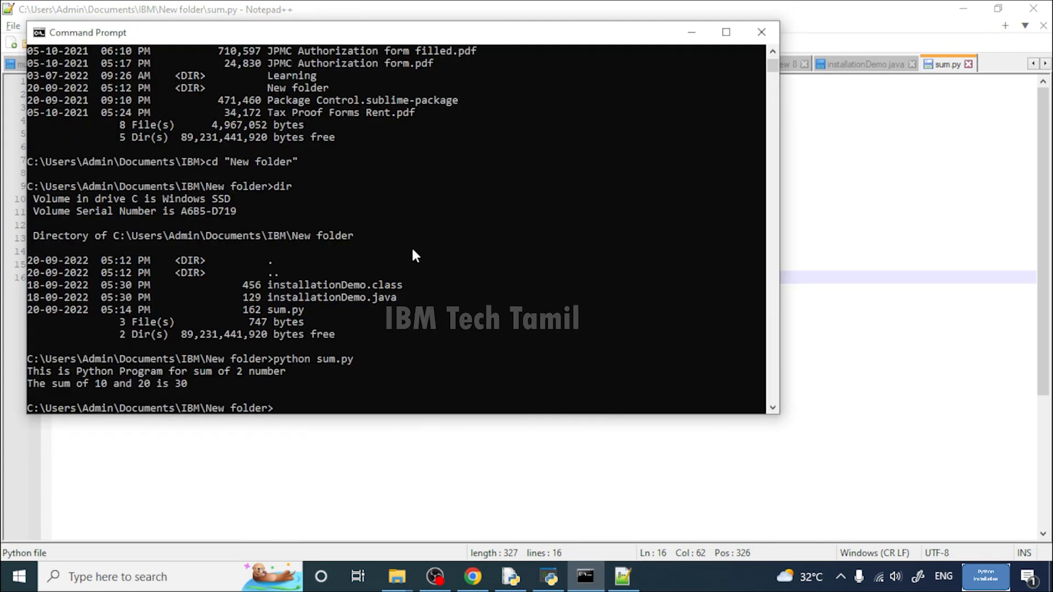
key("Up")
key("Return")
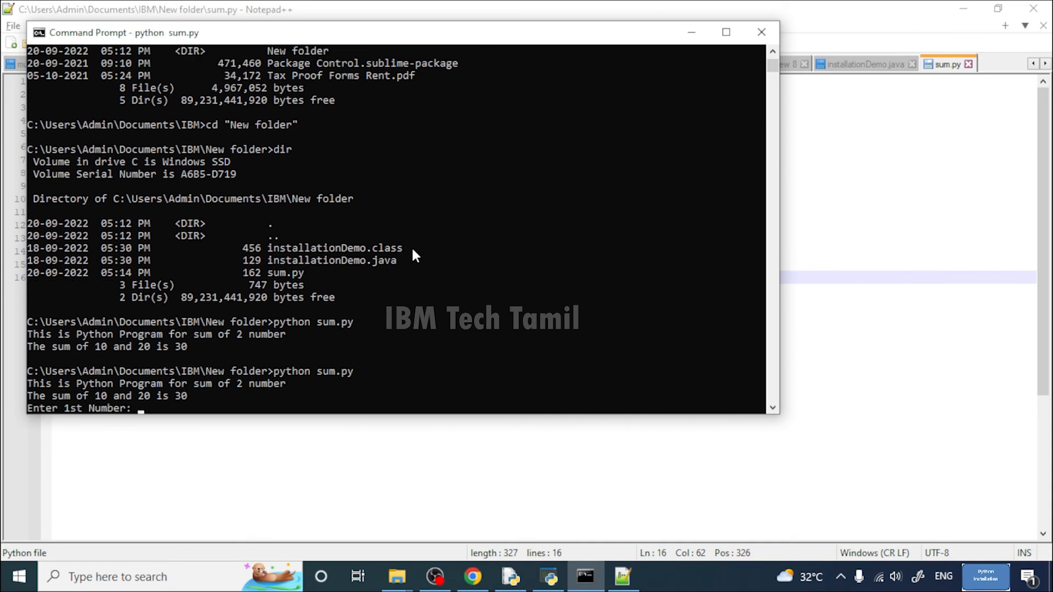
type("30")
key("Return")
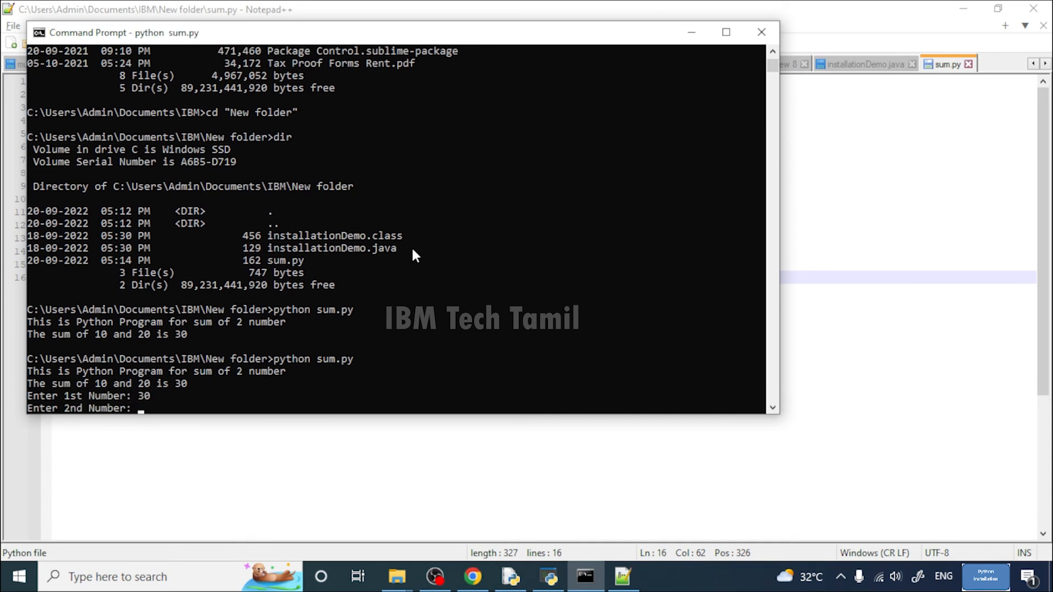
type("10")
key("Return")
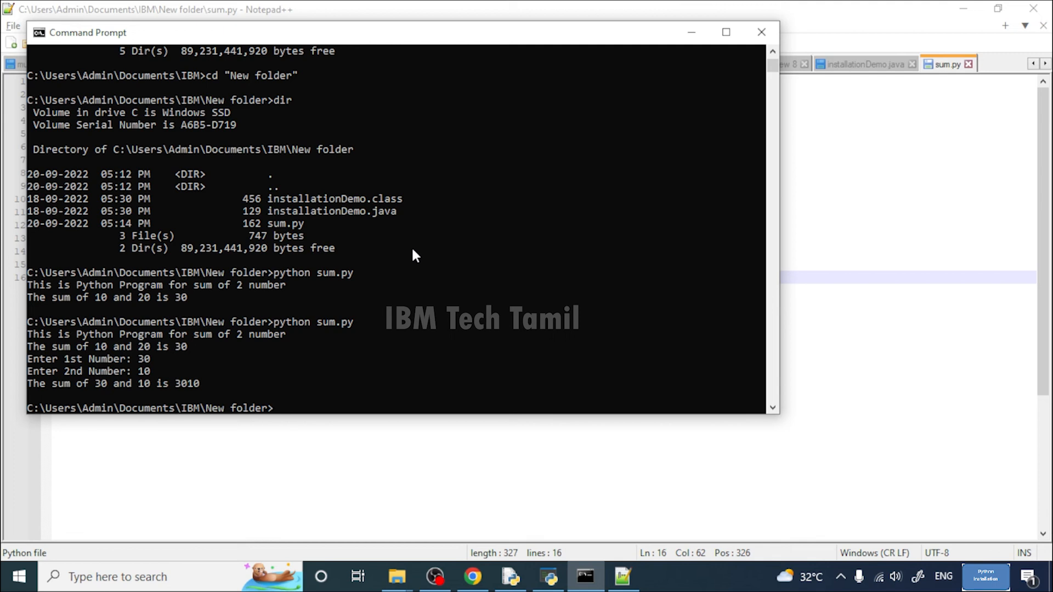
Step: Return to Notepad++ and wrap num3 on line 14 in an int() conversion
key("alt+Tab")
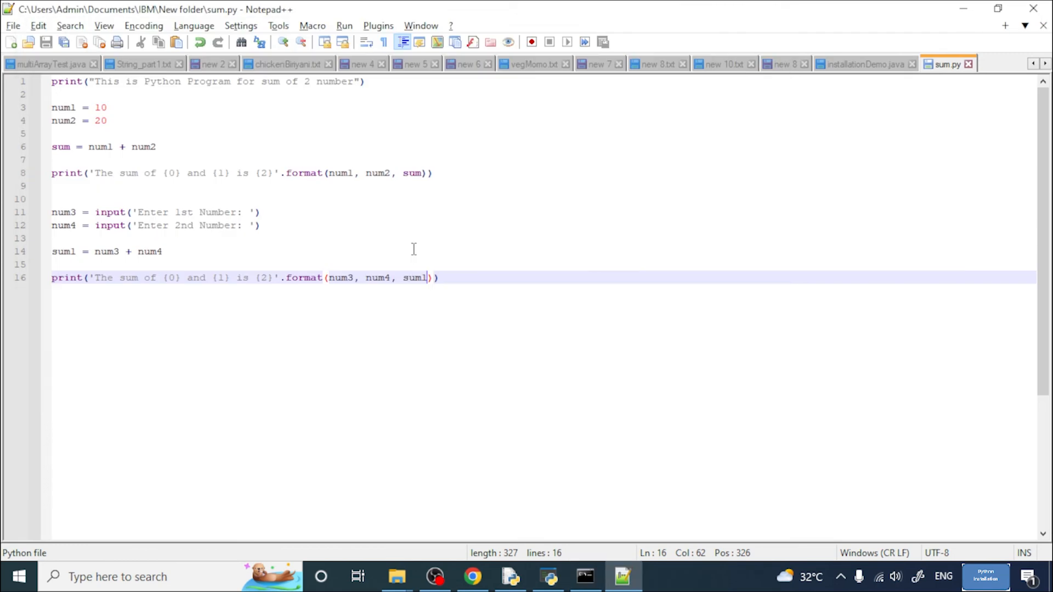
key("Up")
key("Up")
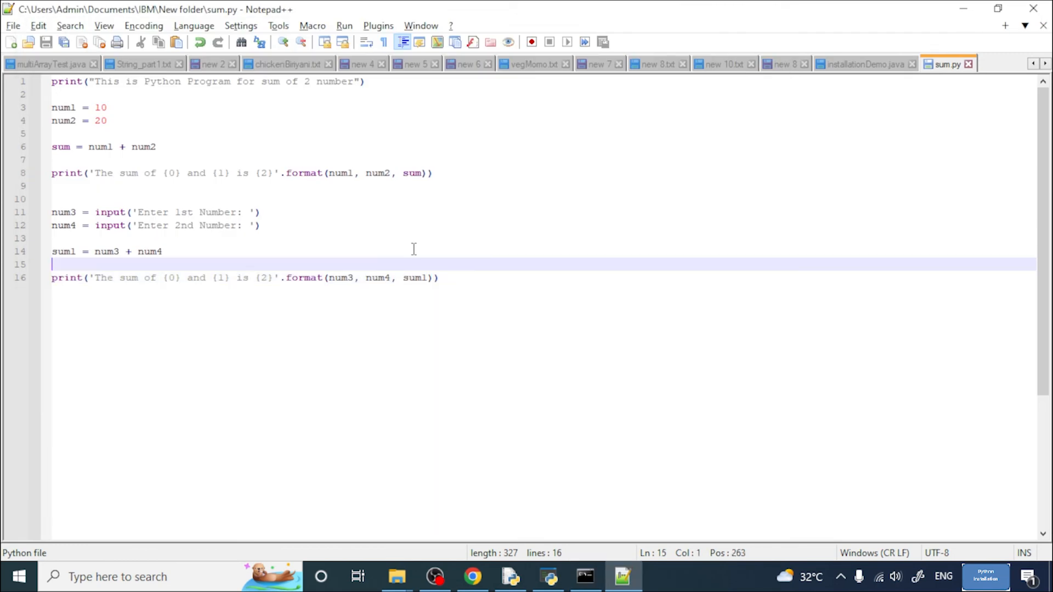
key("Home")
key("Right")
key("Right")
key("Right")
key("Right")
key("Right")
key("Right")
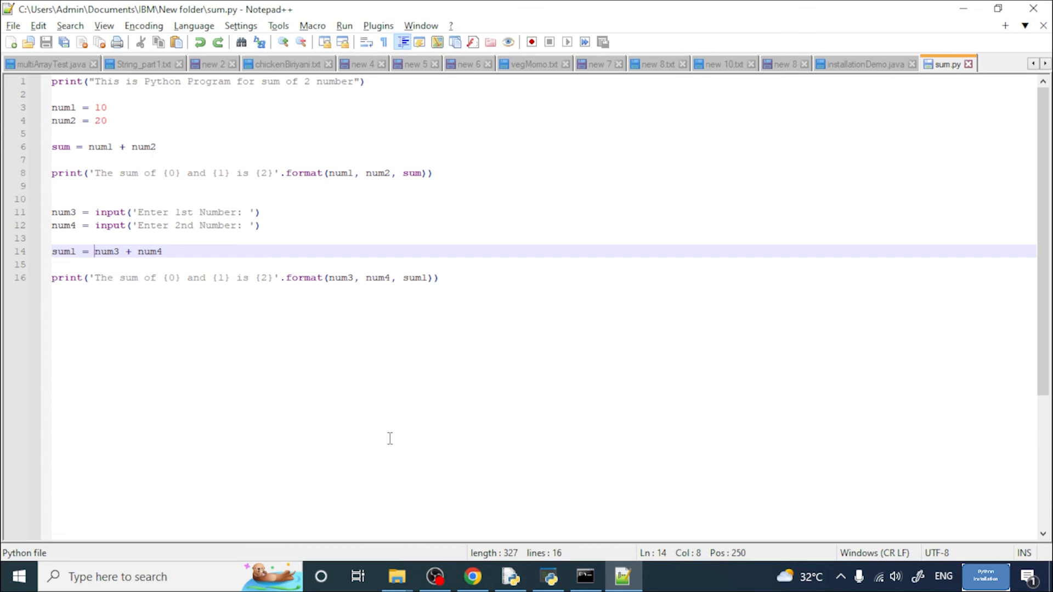
type("int(")
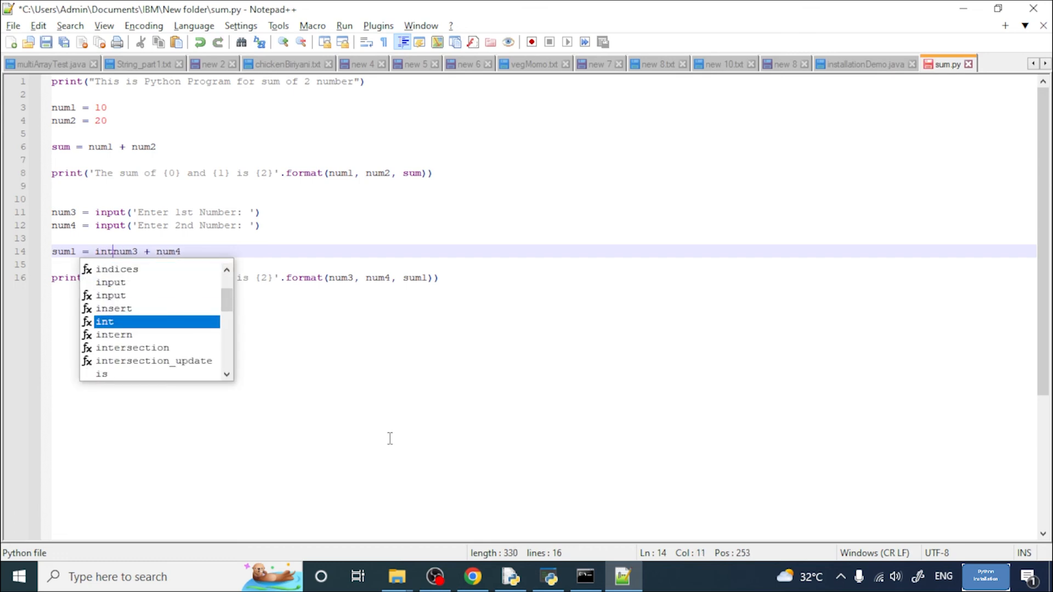
key("Right")
key("Right")
key("Right")
key("Right")
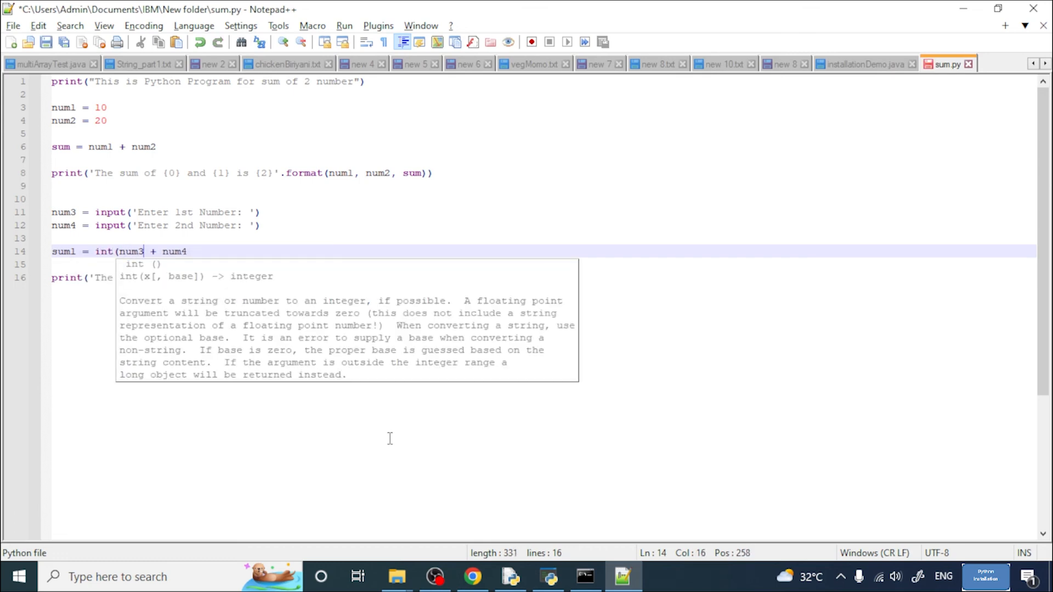
type(")")
Step: Wrap num4 on line 14 in an int() conversion and save sum.py
key("Right")
key("Right")
key("Right")
type("int(")
key("Right")
key("Right")
key("Right")
key("Right")
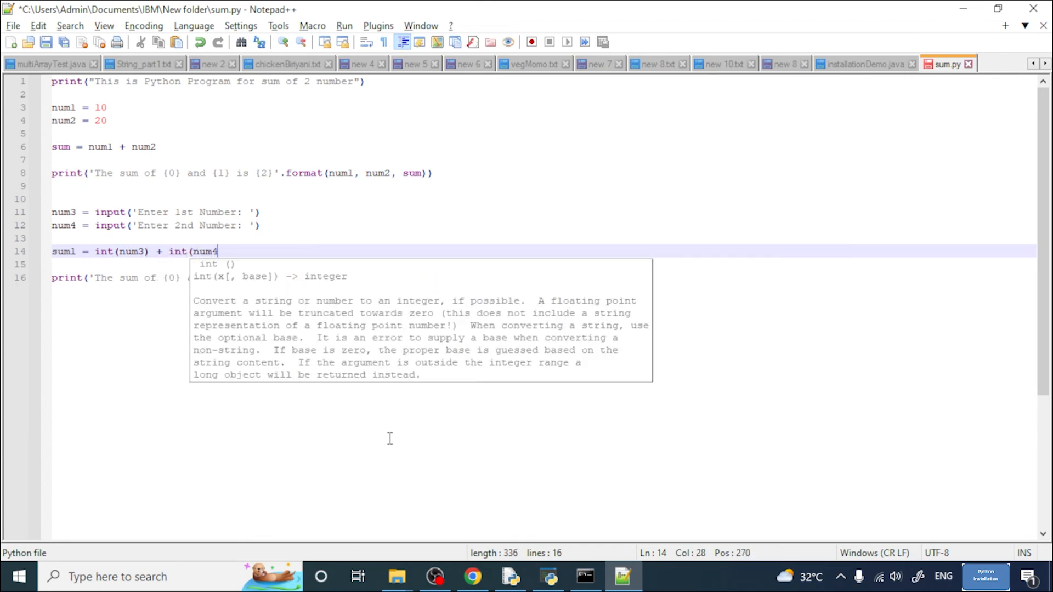
type(")")
key("ctrl+s")
Step: Switch to Command Prompt and rerun python sum.py, entering 30 as the first number and 10 as the second
key("alt+Tab")
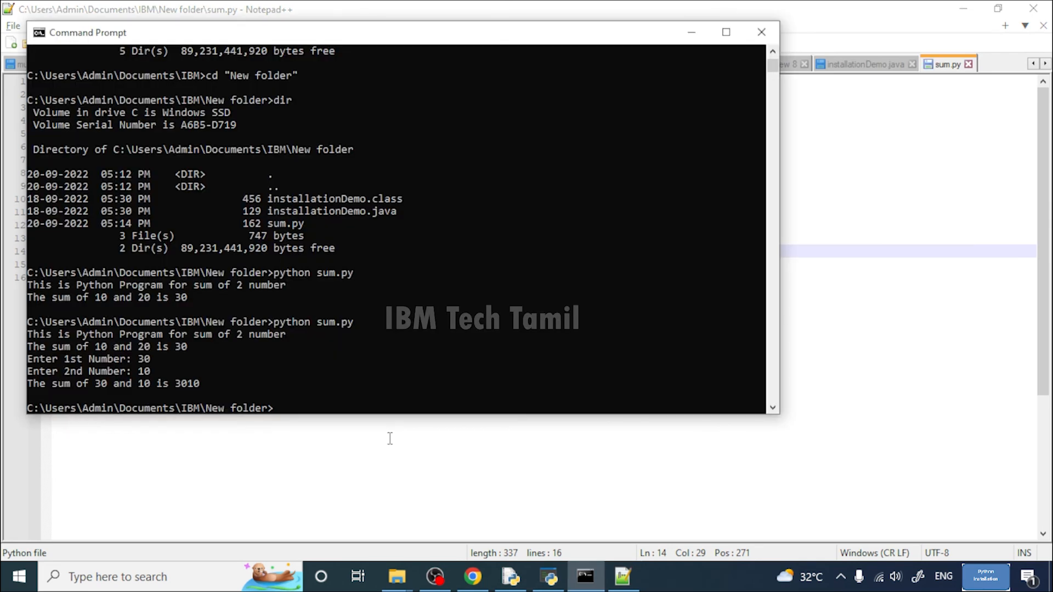
key("Up")
key("Return")
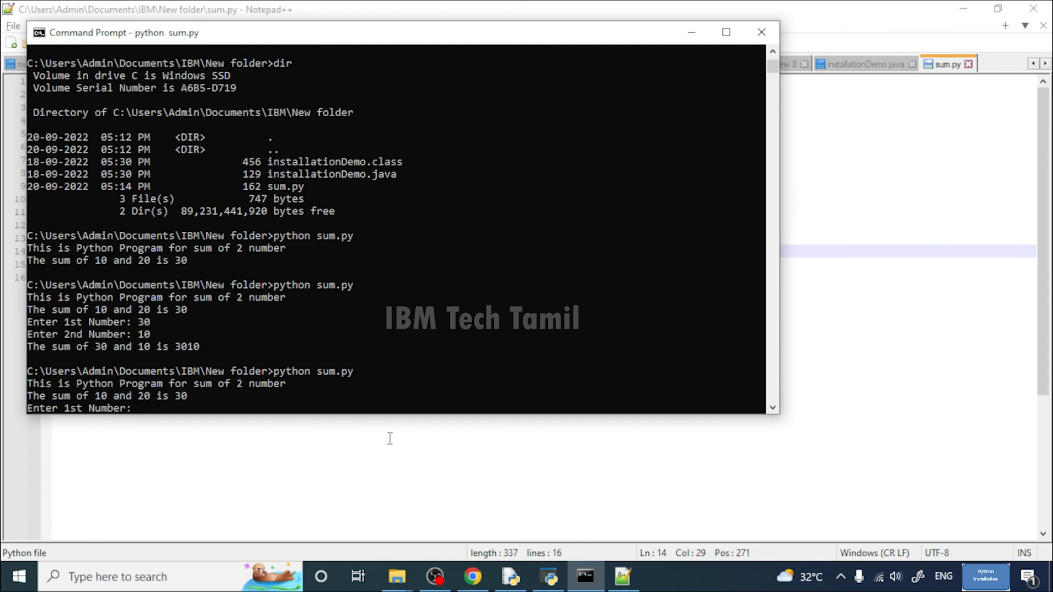
type("30")
key("Return")
type("10")
key("Return")
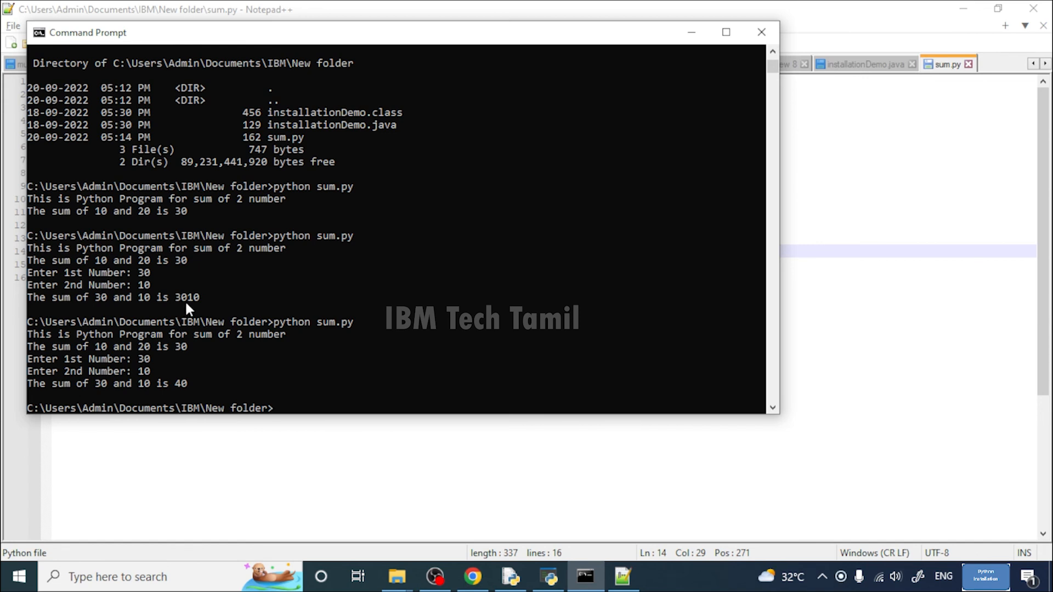
Step: Return to Notepad++, examine the int() conversions, and compare the title and fixed-number sum code with the Command Prompt output
left_click(211, 499)
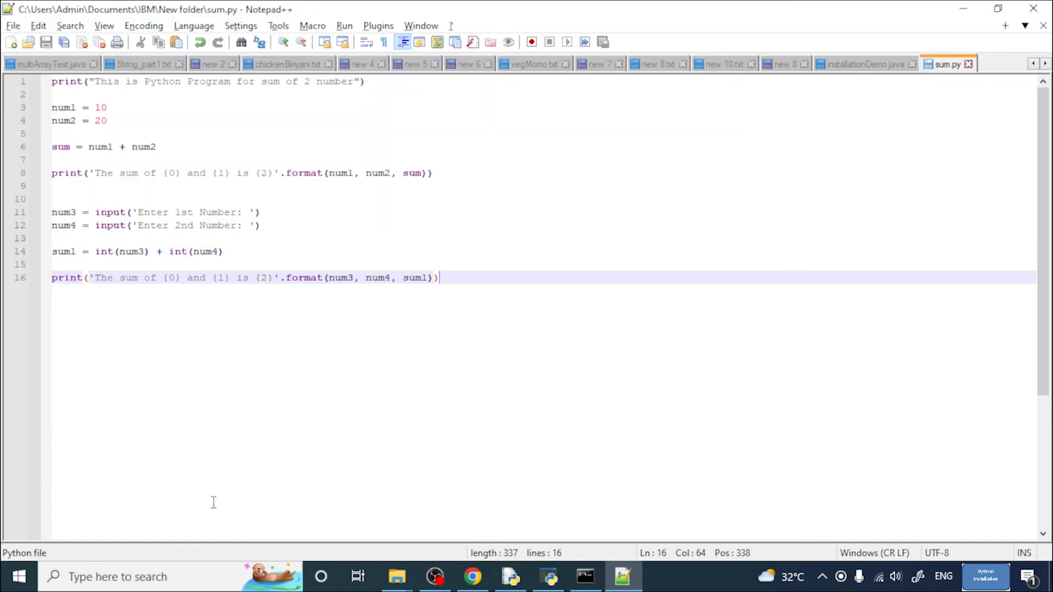
double_click(102, 253)
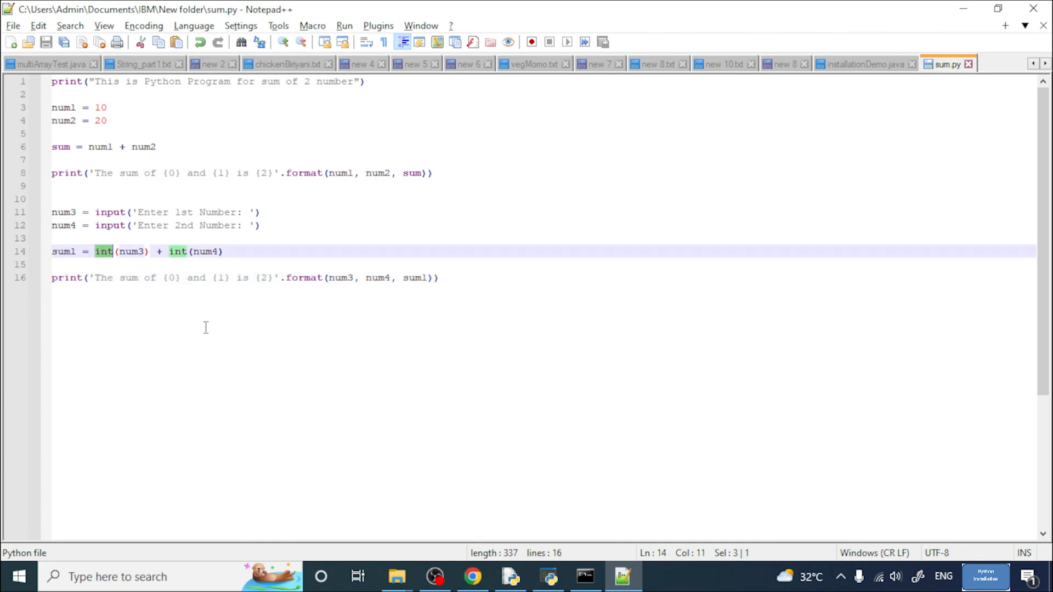
left_click_drag(101, 84, 360, 84)
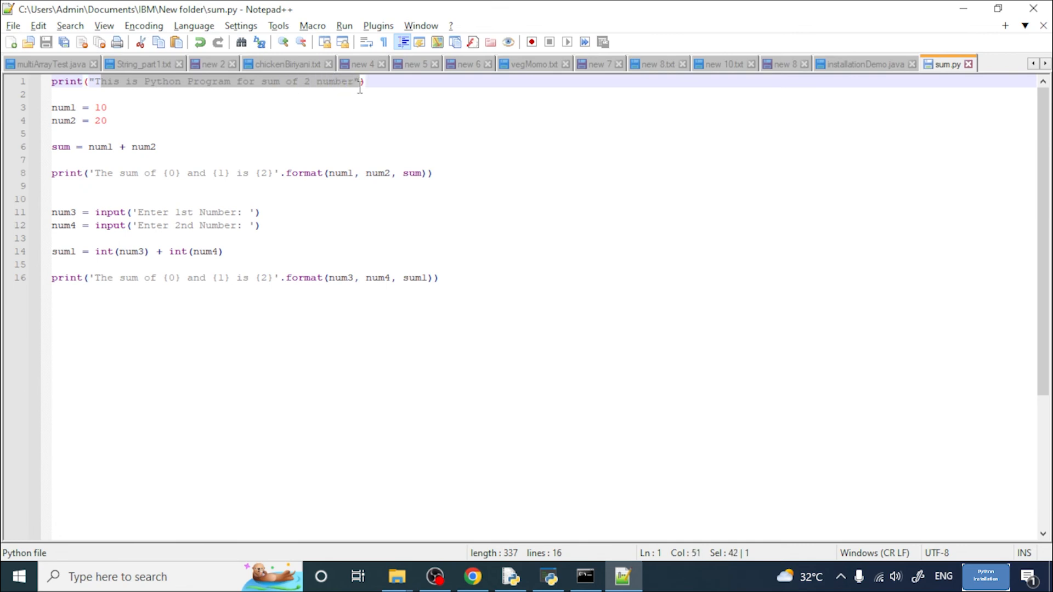
key("alt+Tab")
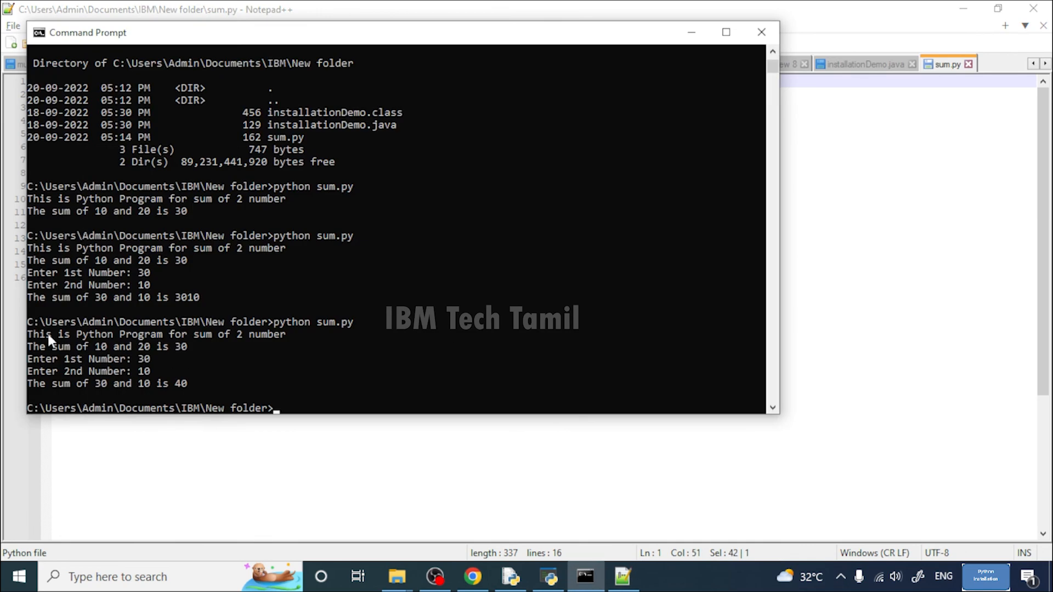
left_click_drag(33, 330, 316, 335)
key("alt+Tab")
left_click_drag(58, 107, 126, 122)
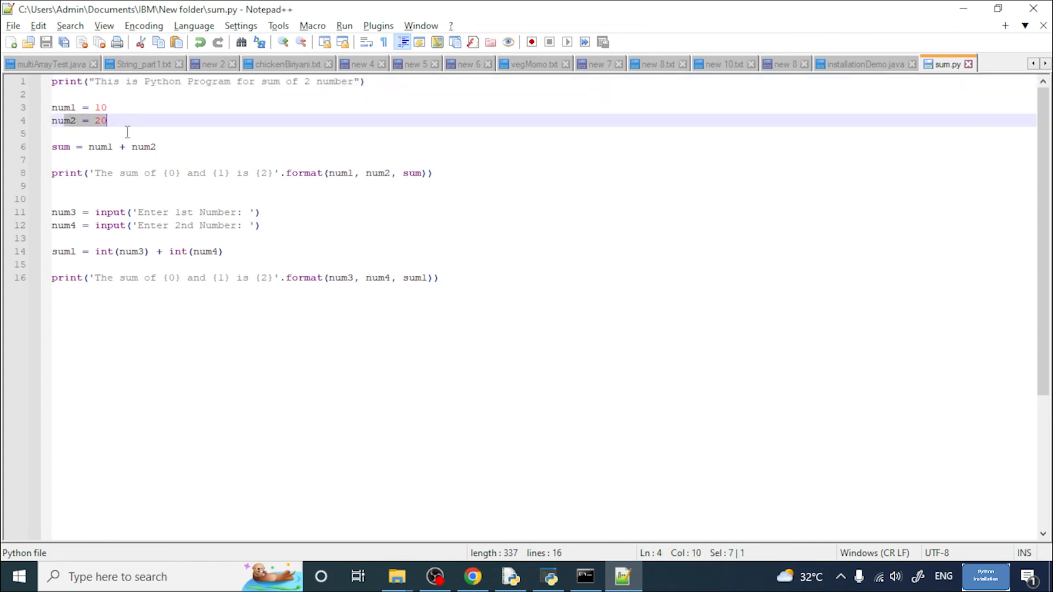
left_click_drag(58, 147, 125, 147)
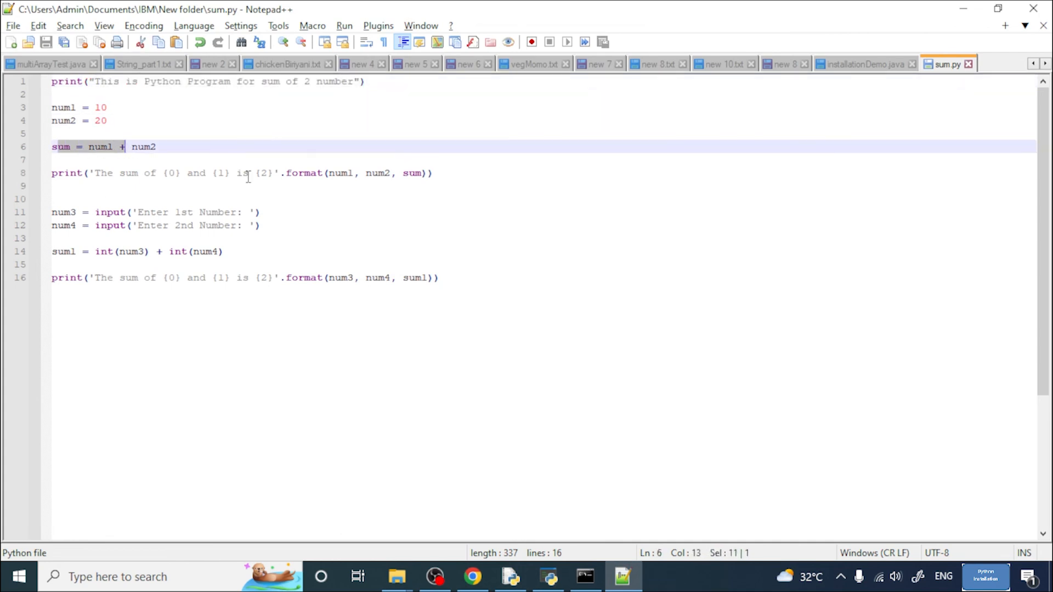
double_click(413, 173)
key("alt+Tab")
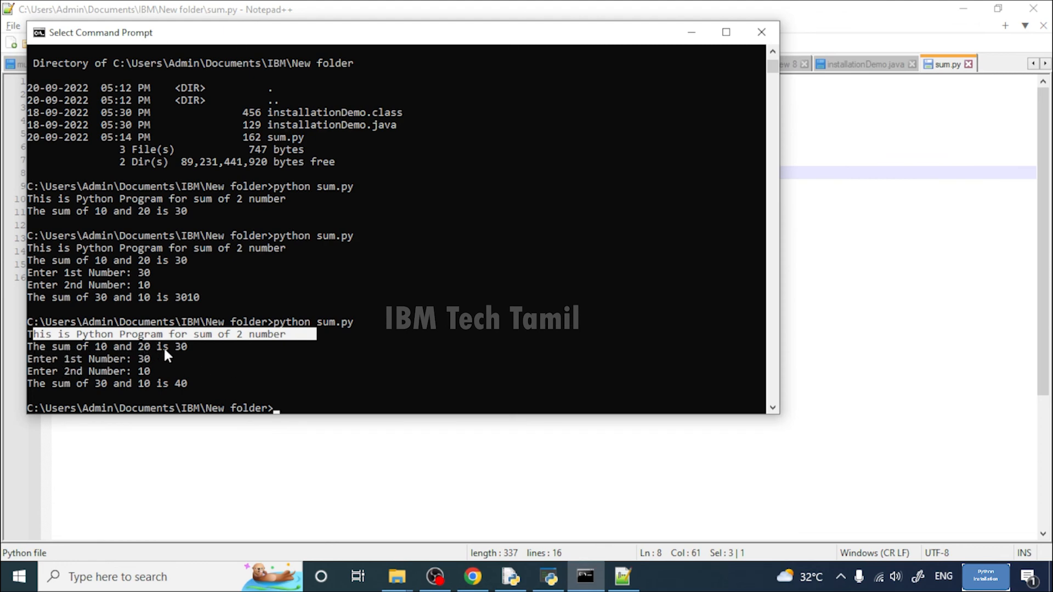
key("alt+Tab")
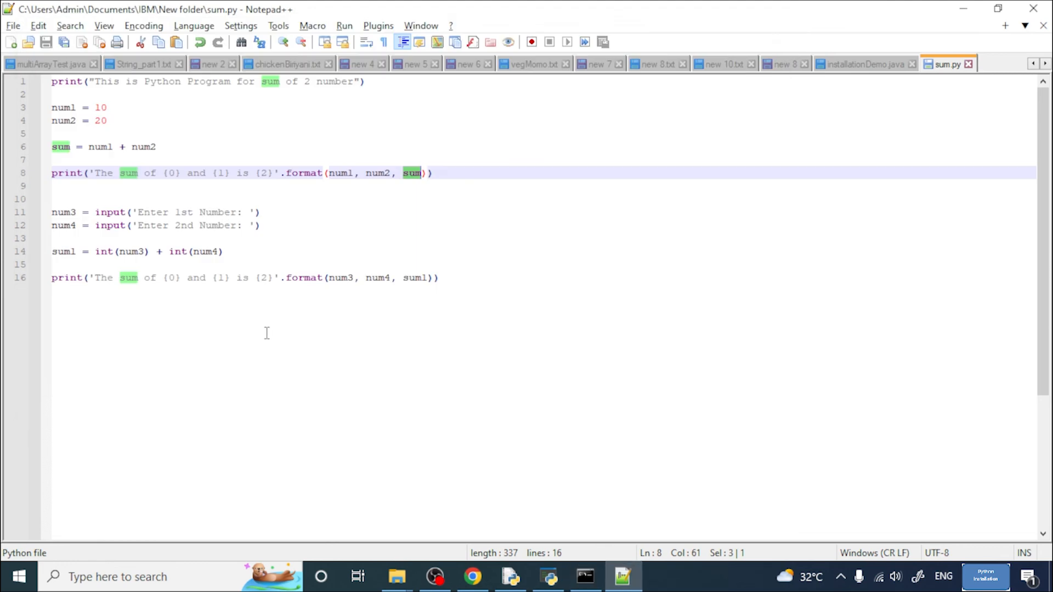
Step: Compare the input() statements on lines 11 and 12 with the number prompts and entered values in Command Prompt
double_click(112, 226)
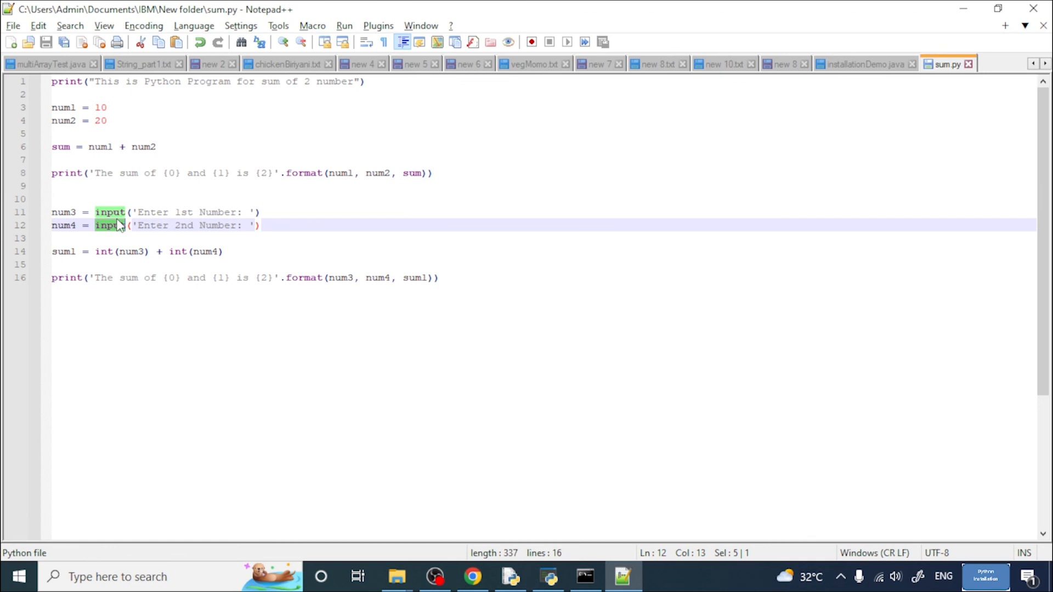
left_click(149, 214)
double_click(149, 214)
key("alt+Tab")
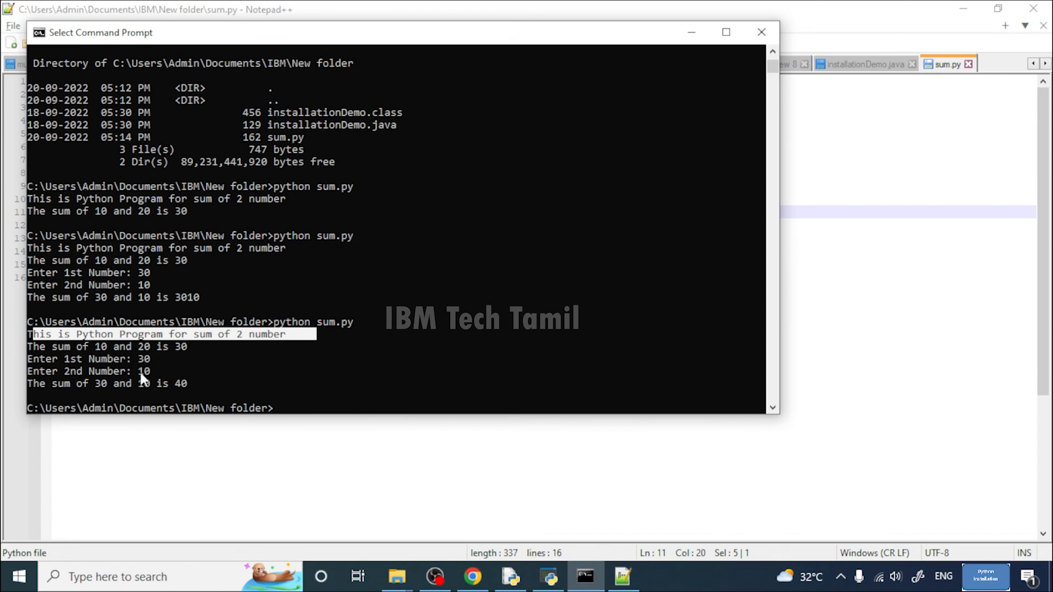
left_click(142, 347)
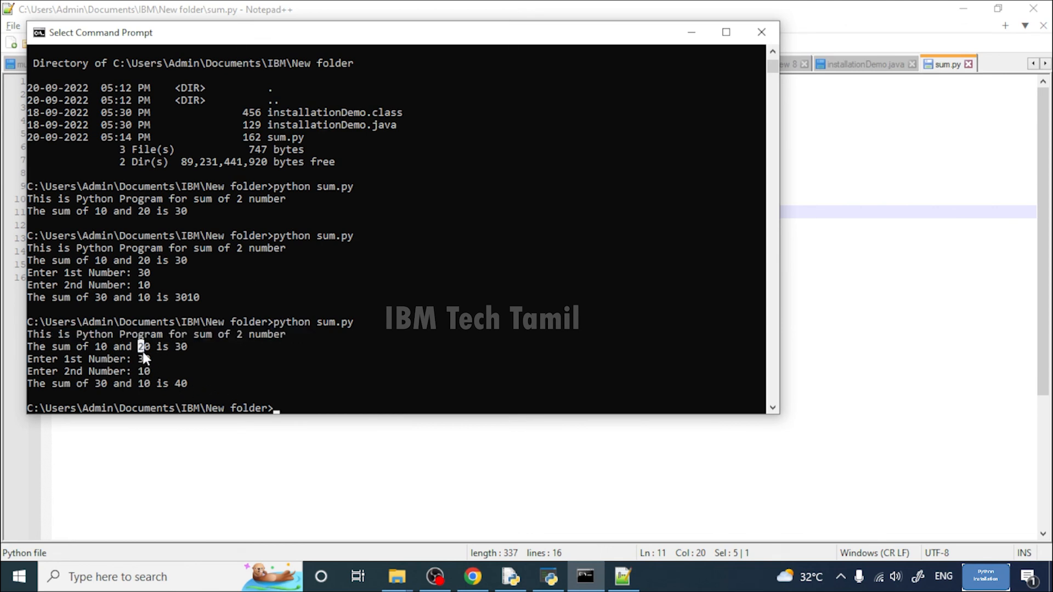
left_click_drag(139, 371, 155, 372)
left_click(274, 482)
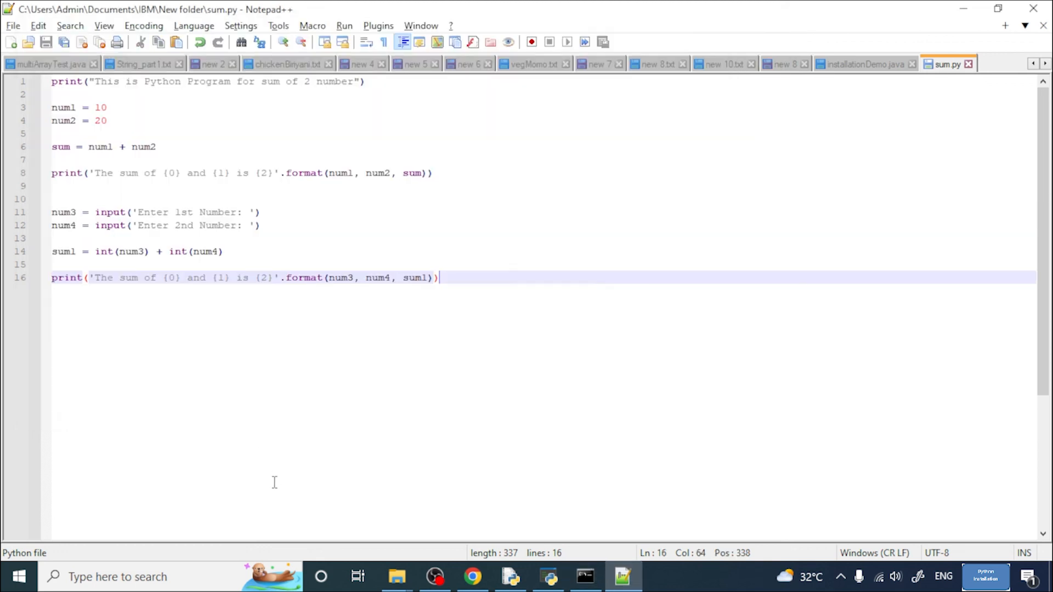